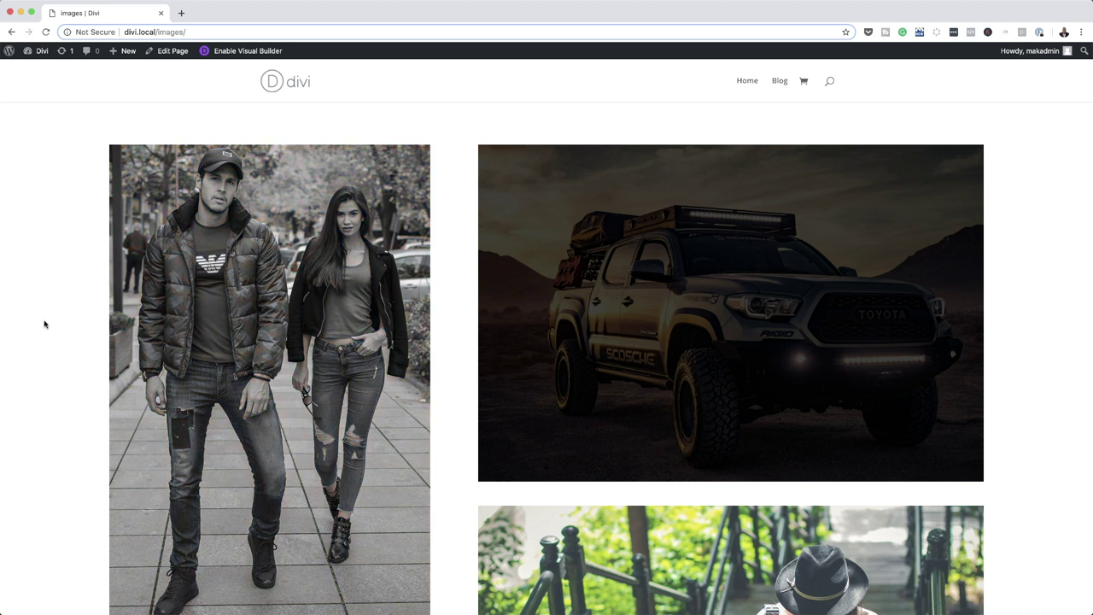
# Scroll through the finished staggered photo page to preview its grayscale, darken and invert hover effects.
pyautogui.scroll(-2, 45, 324)
pyautogui.scroll(1, 45, 324)
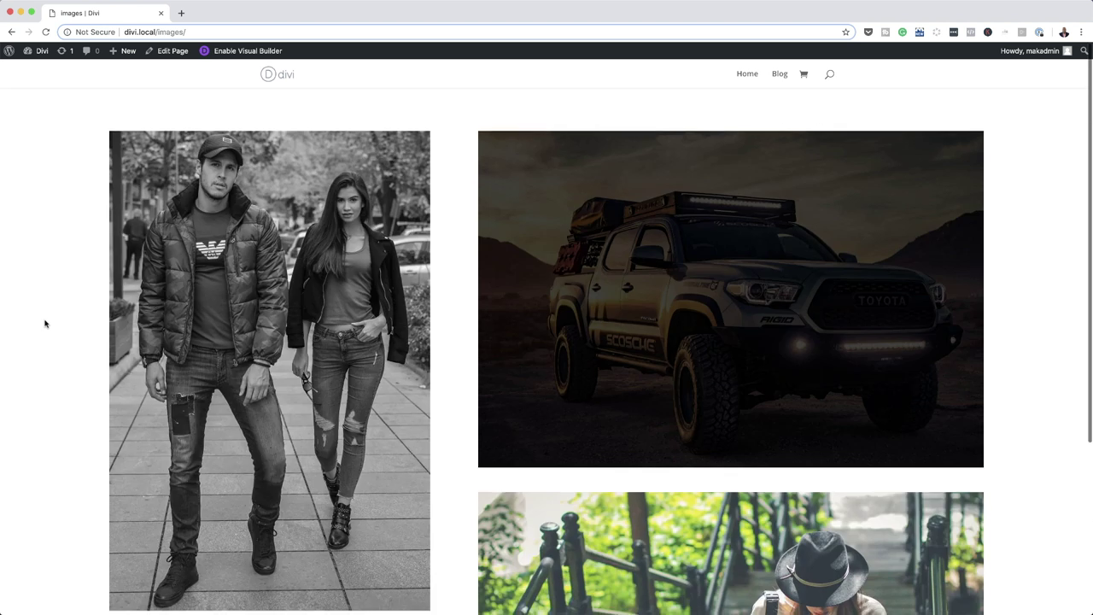
pyautogui.scroll(-1, 45, 324)
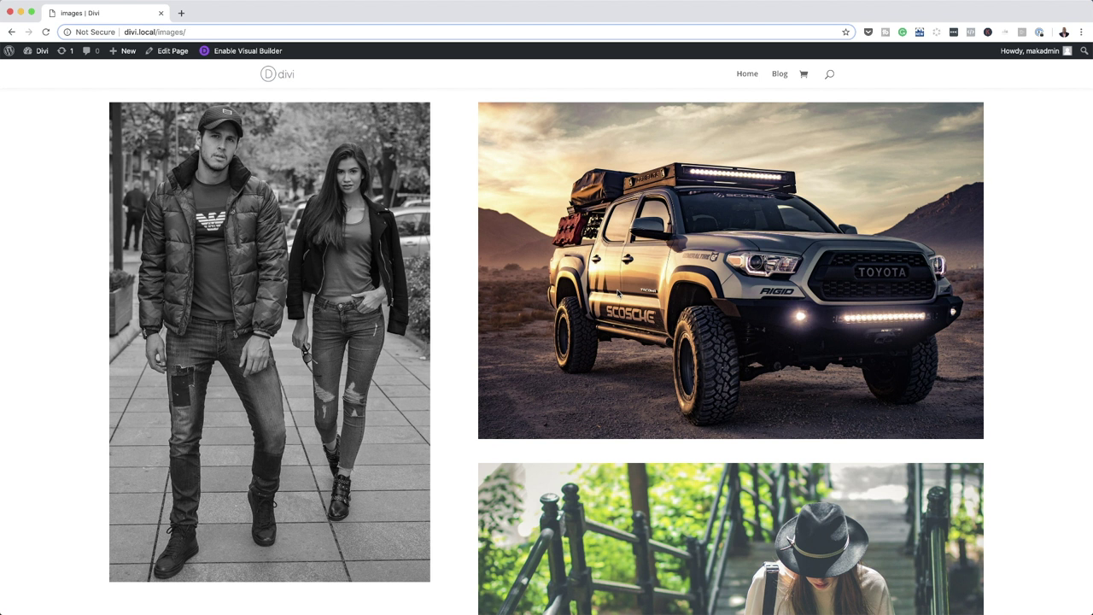
pyautogui.scroll(-3, 461, 501)
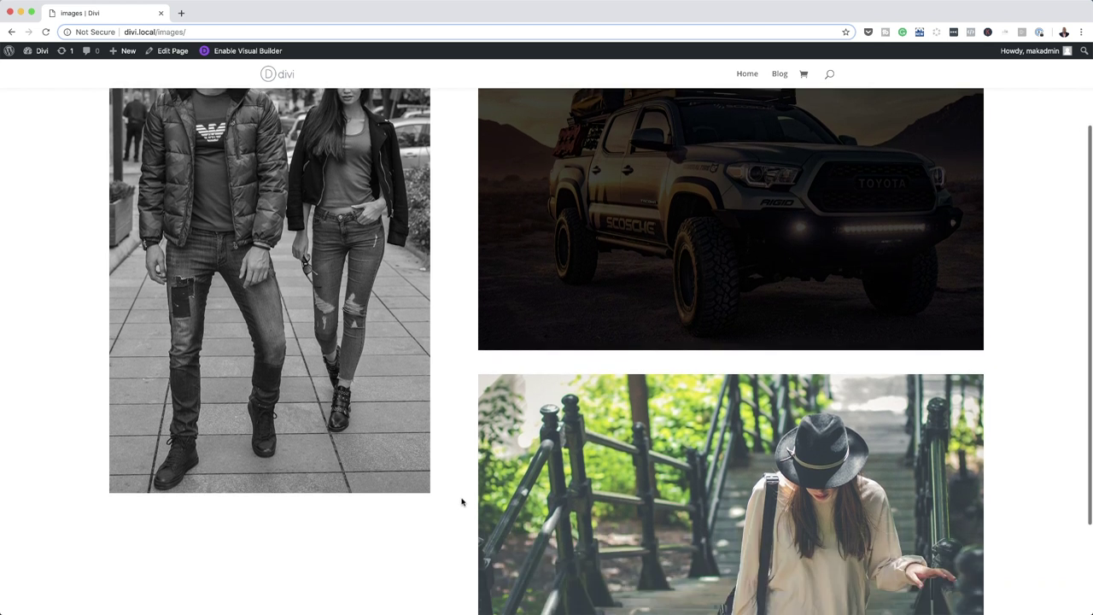
pyautogui.scroll(-2, 461, 501)
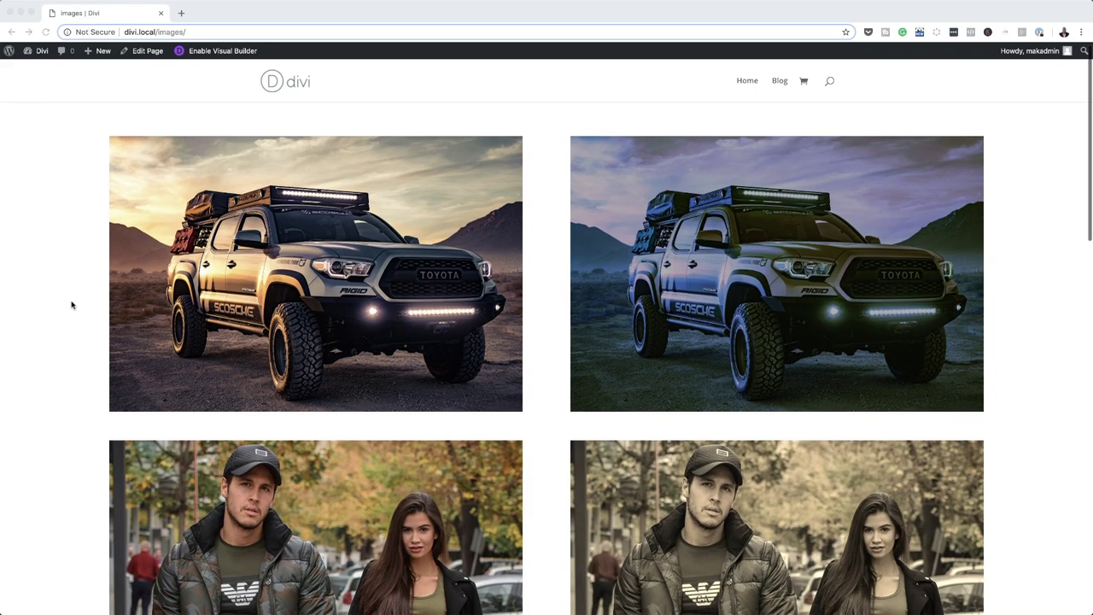
pyautogui.scroll(-2, 72, 305)
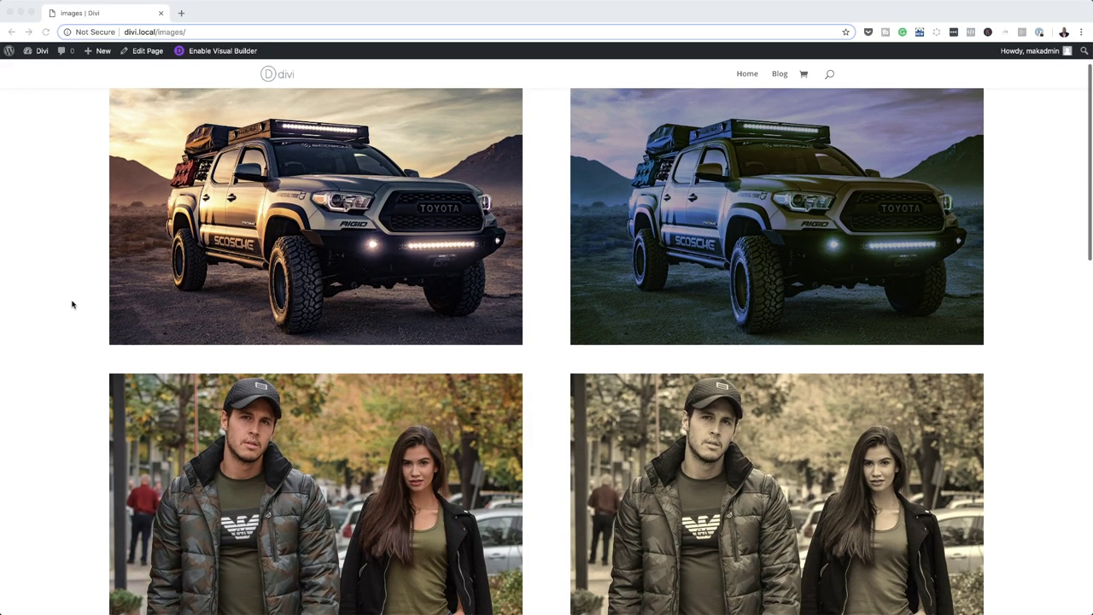
pyautogui.scroll(-5, 758, 220)
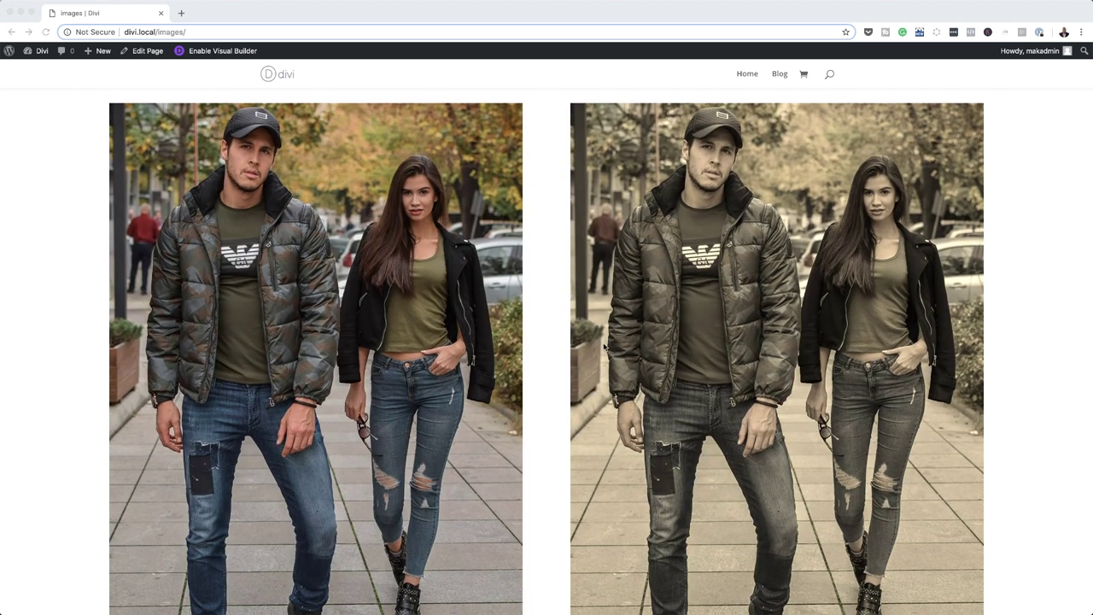
pyautogui.scroll(-10, 604, 346)
pyautogui.scroll(3, 604, 346)
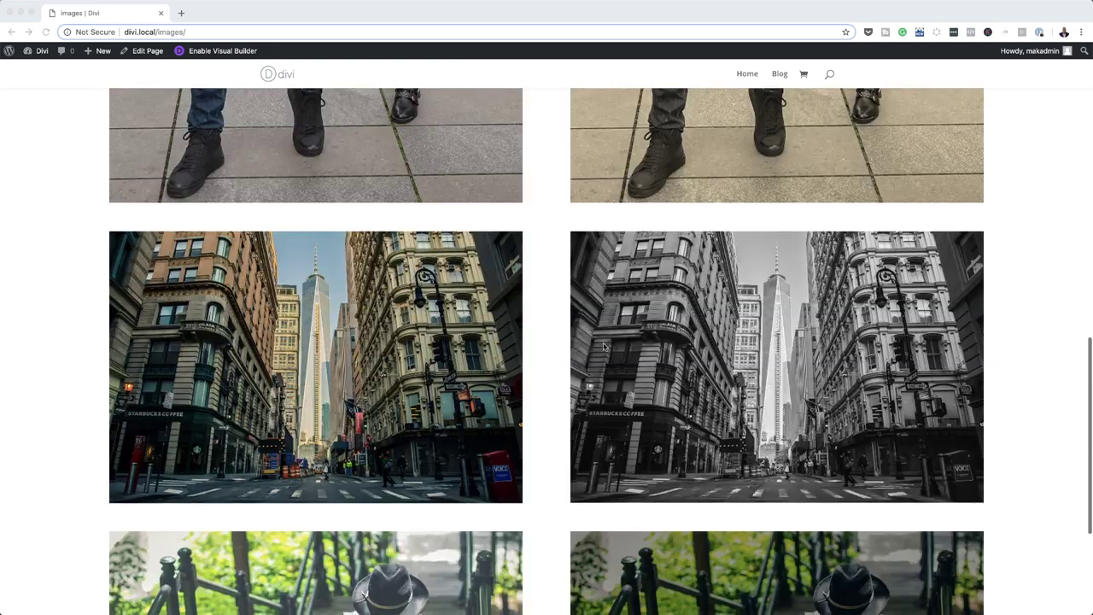
pyautogui.scroll(-1, 781, 367)
pyautogui.scroll(-5, 609, 429)
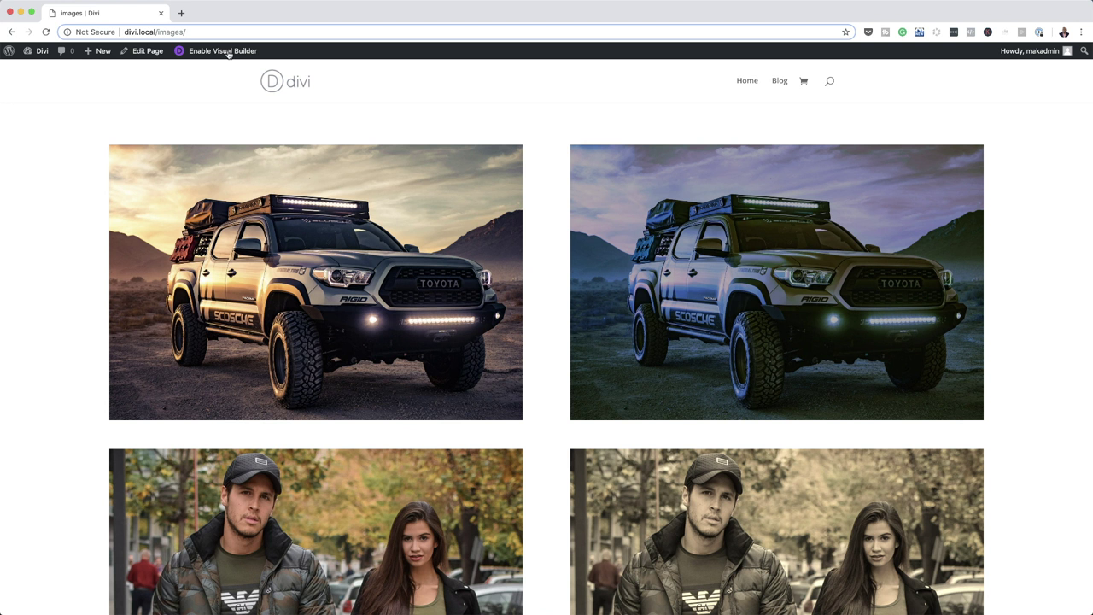
# Enable the Visual Builder on the Images page and bring up Insert Row below the last photos.
pyautogui.click(227, 52)
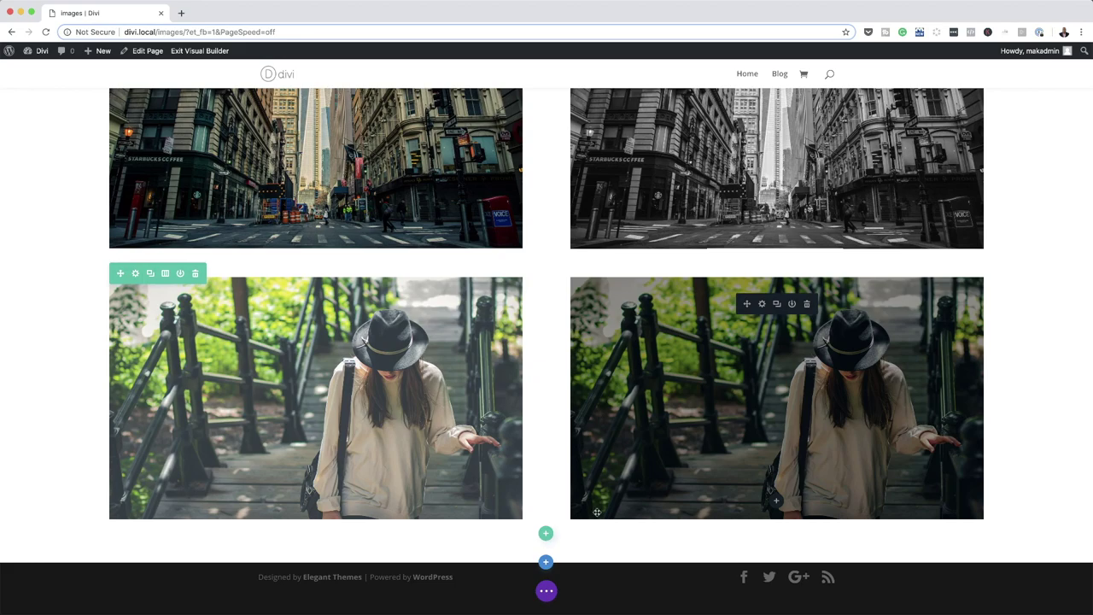
pyautogui.click(547, 534)
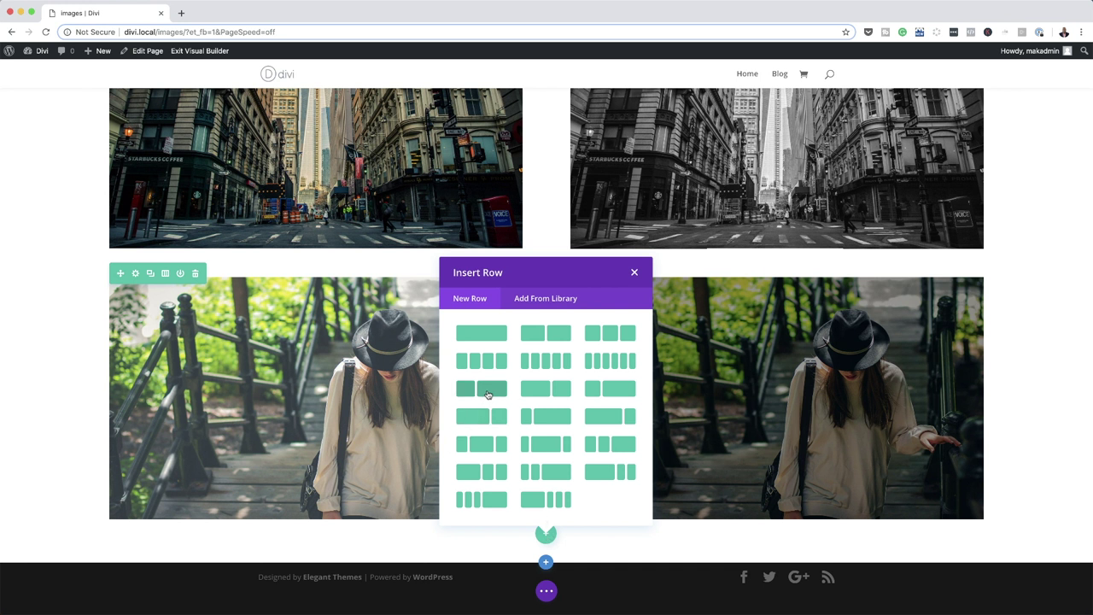
# Add a narrow-and-wide column row, move the left photo into it, and delete the emptied middle row.
pyautogui.click(488, 394)
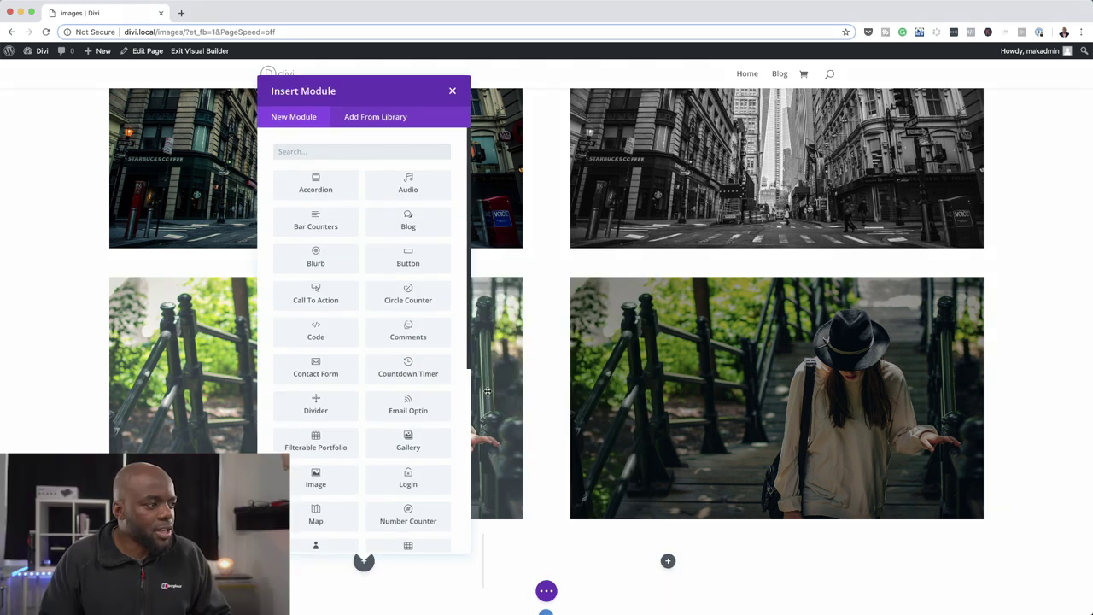
pyautogui.click(452, 91)
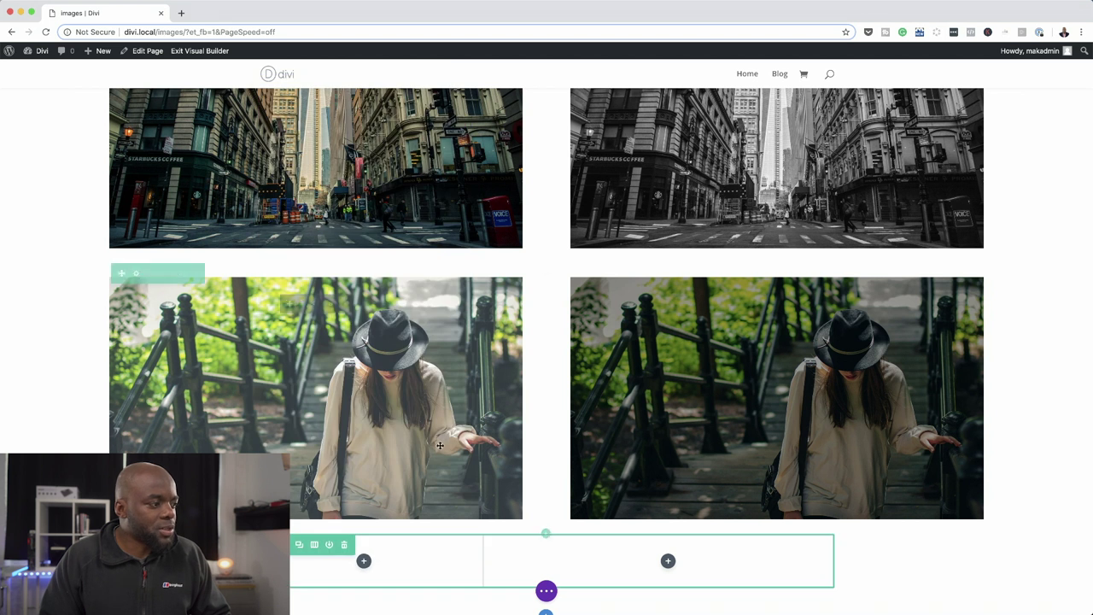
pyautogui.scroll(-1, 441, 446)
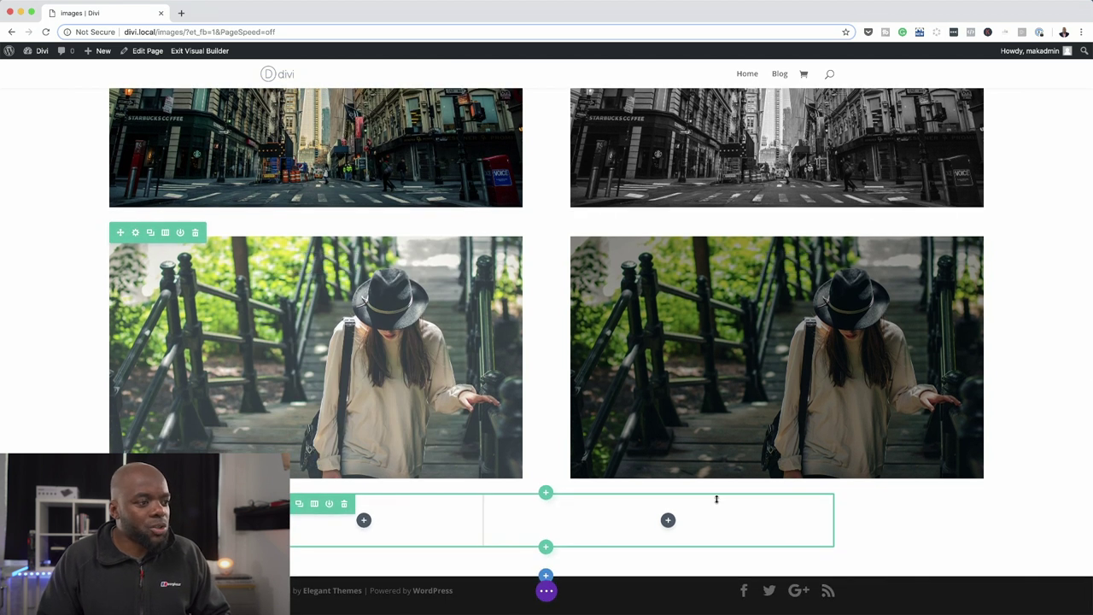
pyautogui.scroll(-1, 822, 267)
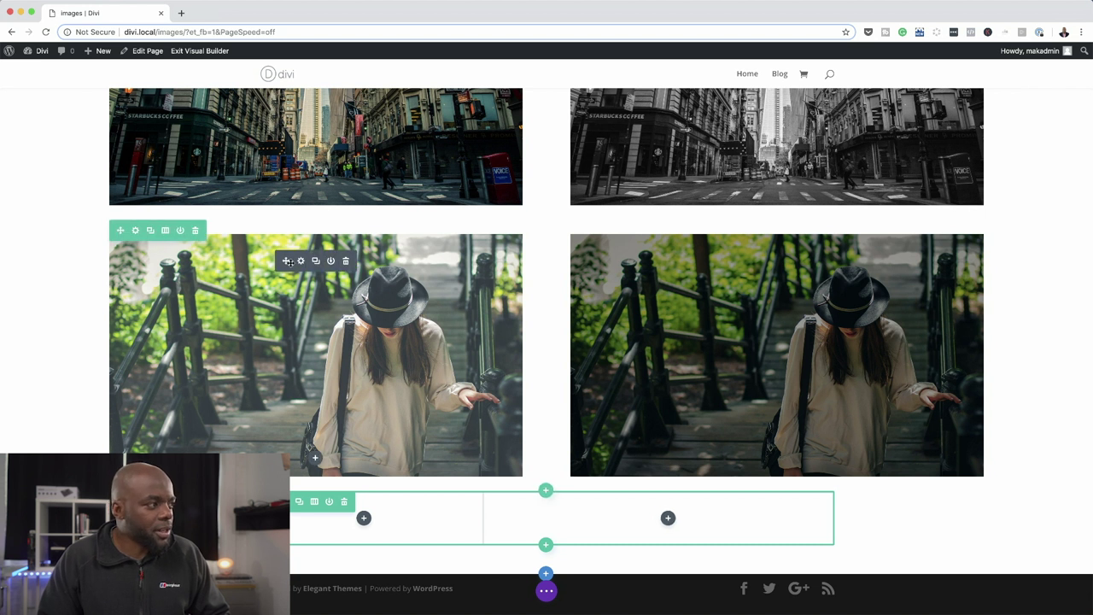
pyautogui.moveTo(286, 261); pyautogui.dragTo(675, 528)
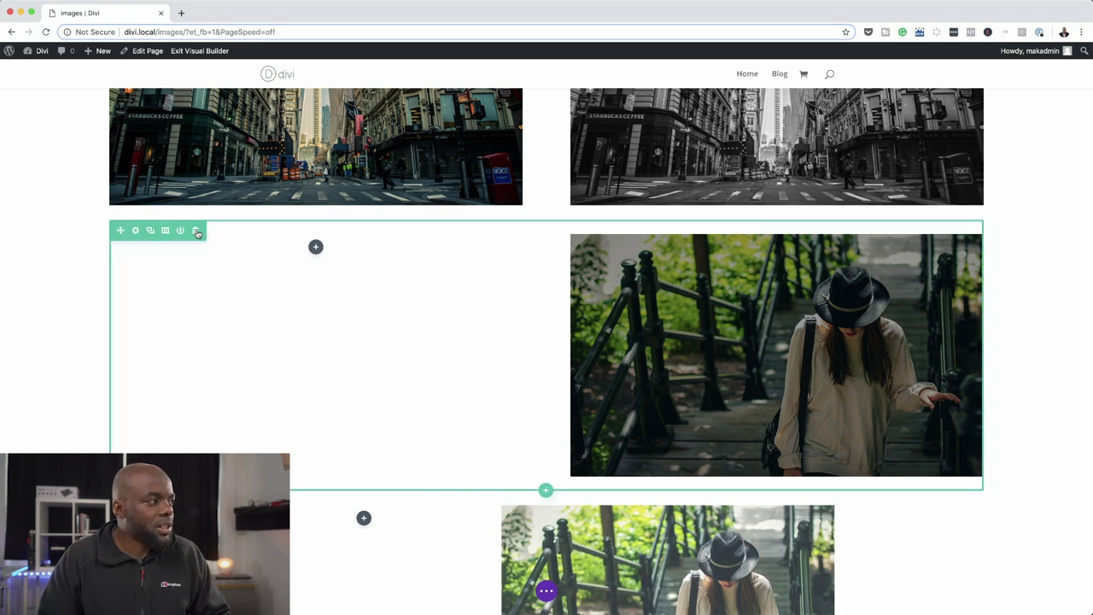
pyautogui.click(196, 229)
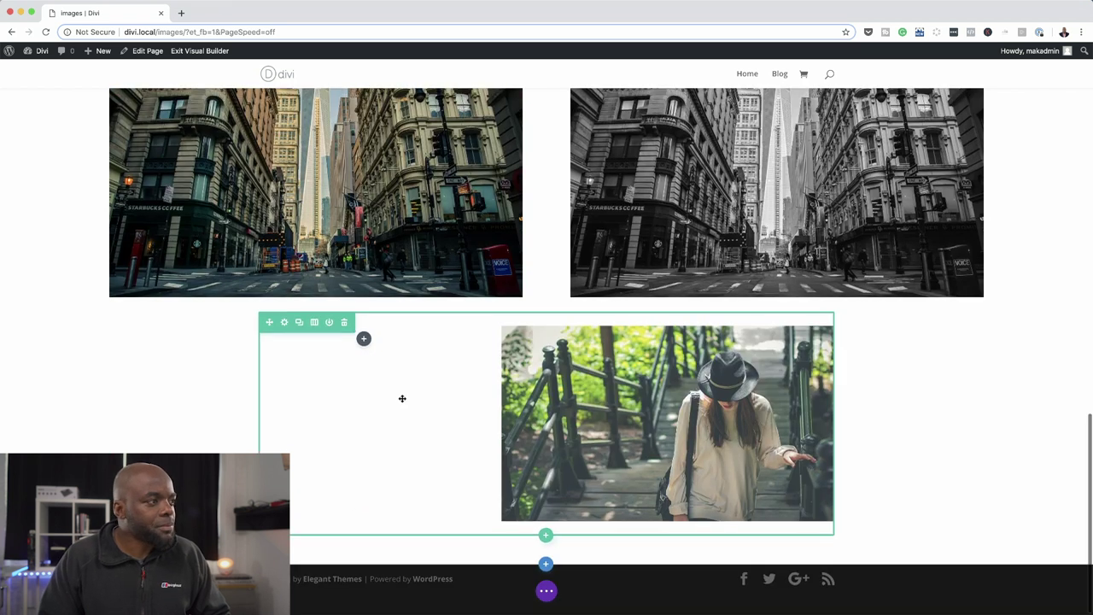
# Move the colour street photo above the woman photo and delete the greyscale street photo's row.
pyautogui.scroll(3, 402, 398)
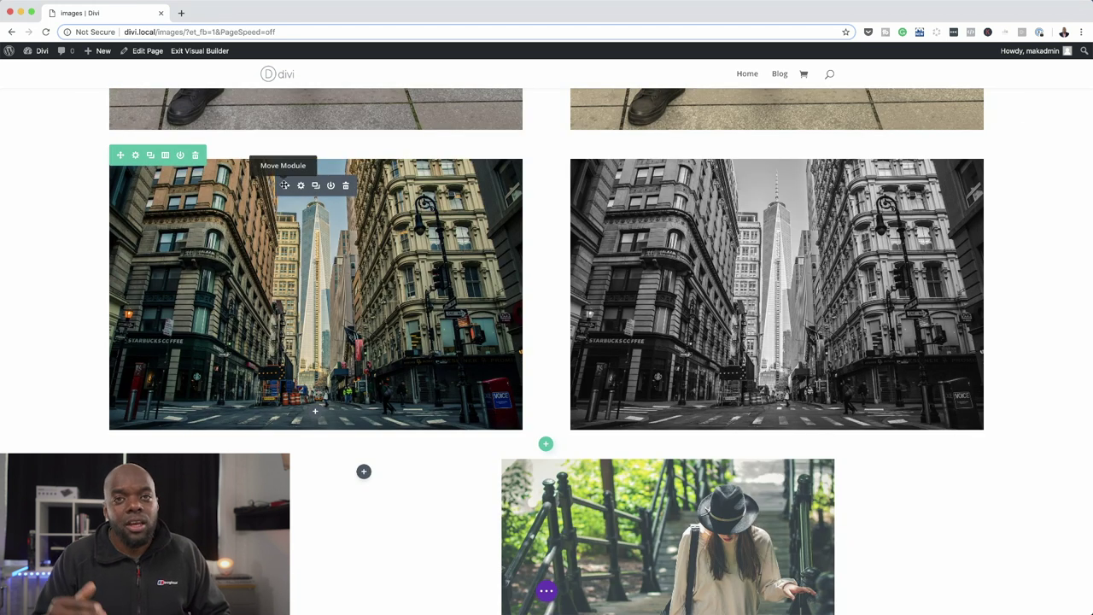
pyautogui.moveTo(287, 186); pyautogui.dragTo(624, 487)
pyautogui.scroll(-4, 547, 390)
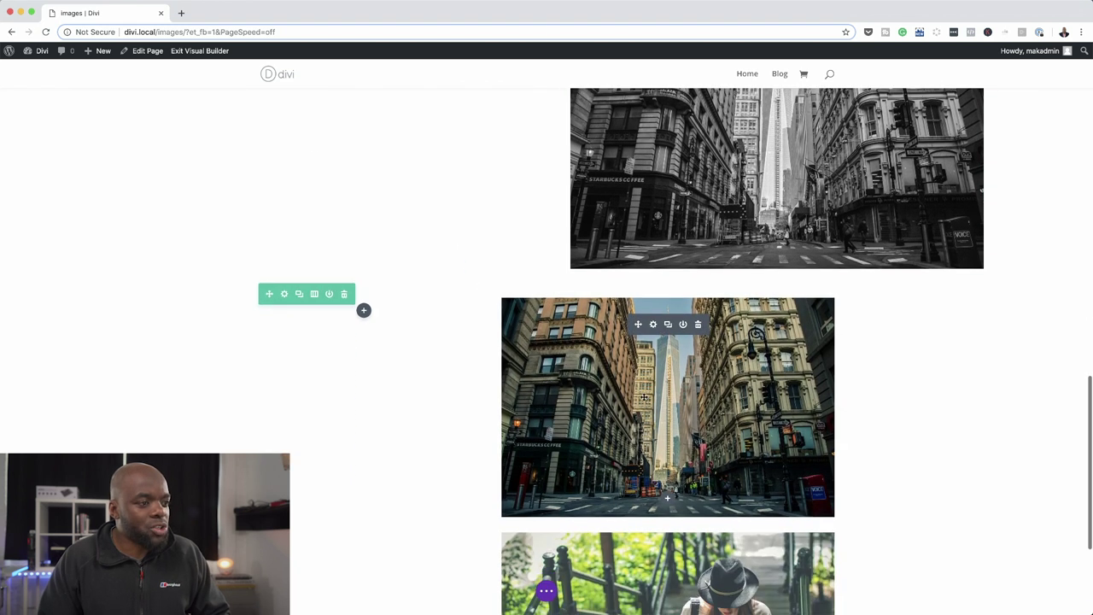
pyautogui.scroll(4, 401, 384)
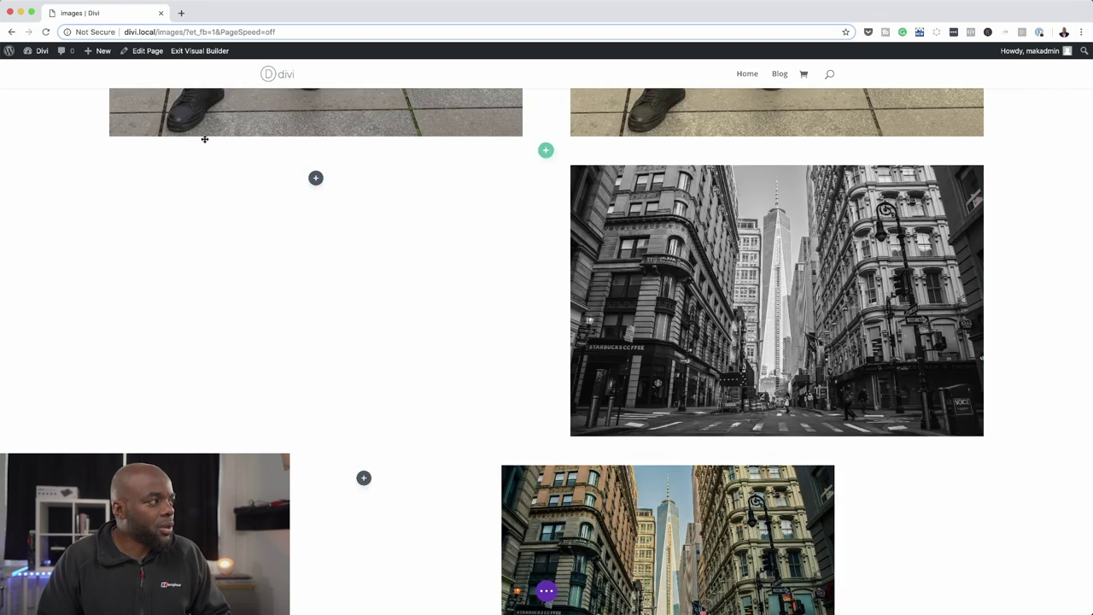
pyautogui.click(195, 163)
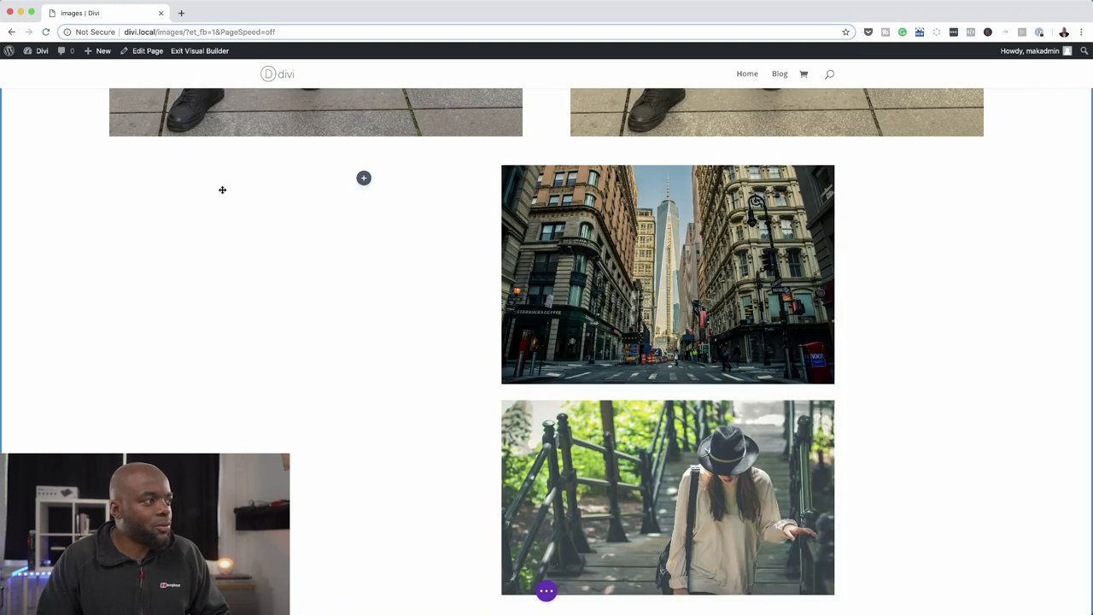
# Move the colour couple photo into the city row and delete the row with the toned couple photo.
pyautogui.scroll(15, 196, 163)
pyautogui.scroll(-3, 338, 270)
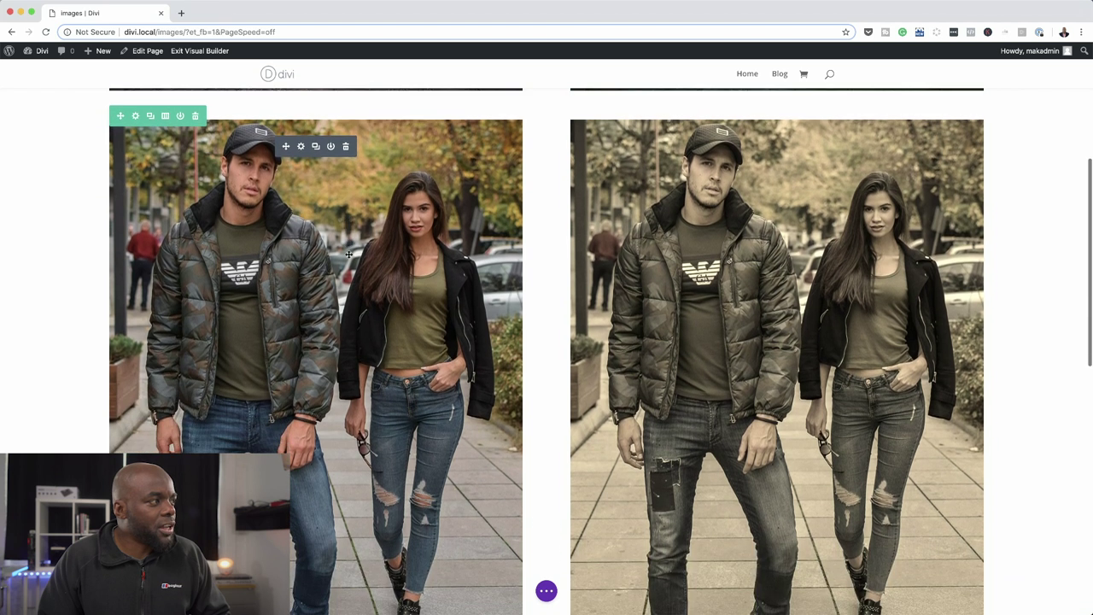
pyautogui.moveTo(286, 146); pyautogui.dragTo(397, 416)
pyautogui.scroll(-8, 187, 262)
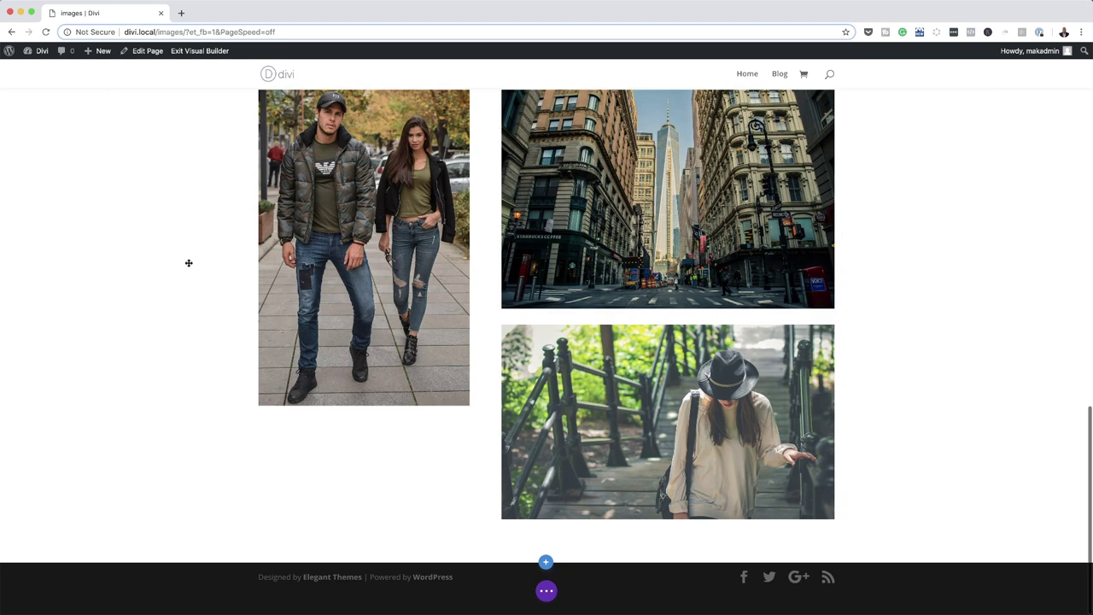
pyautogui.scroll(10, 189, 263)
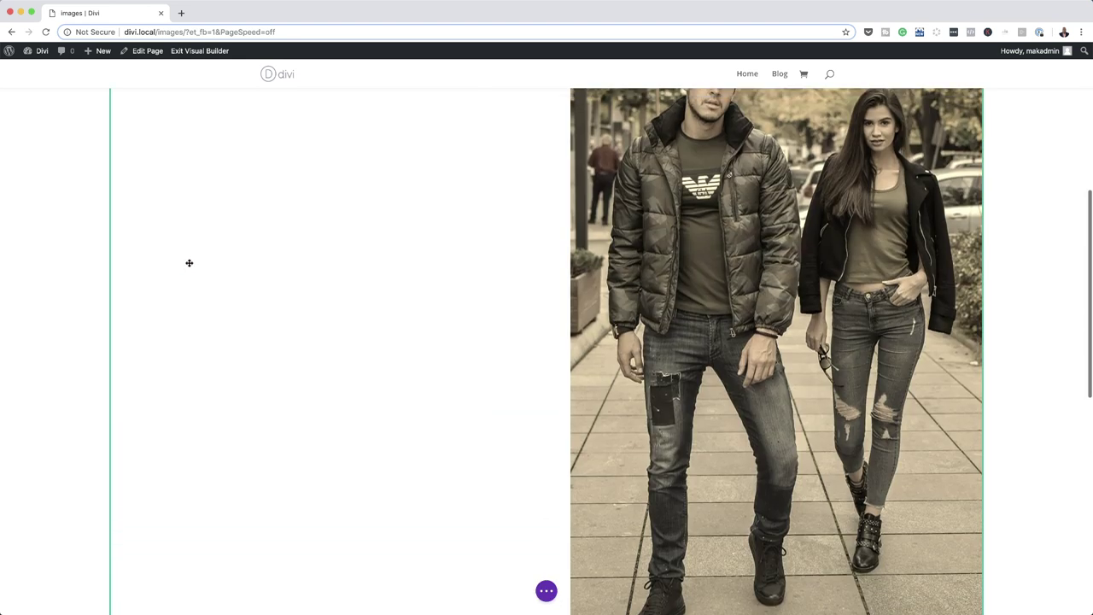
pyautogui.scroll(5, 189, 263)
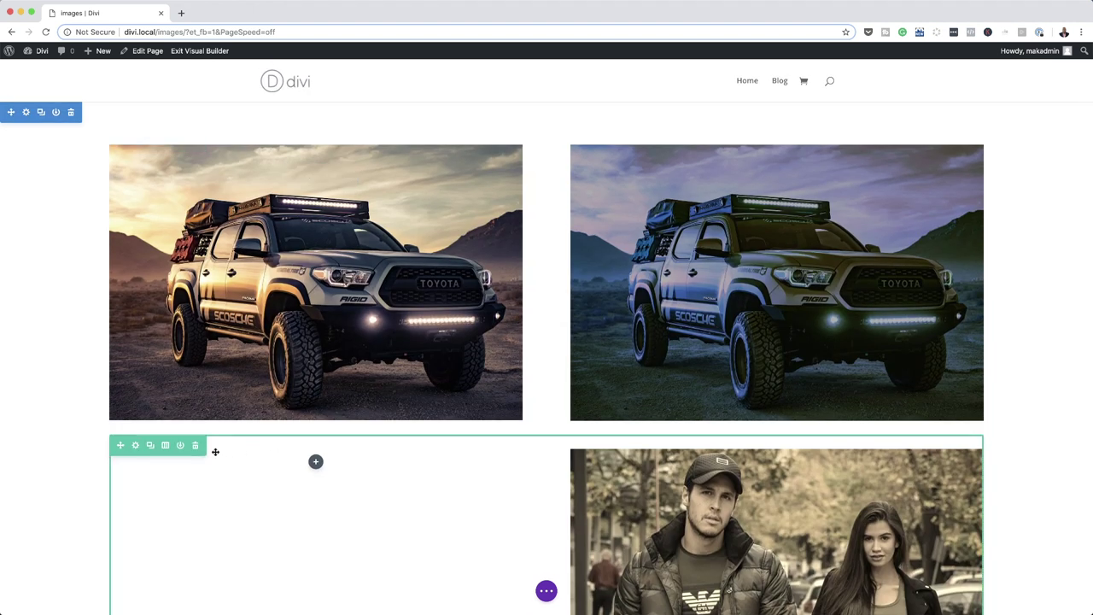
pyautogui.click(195, 446)
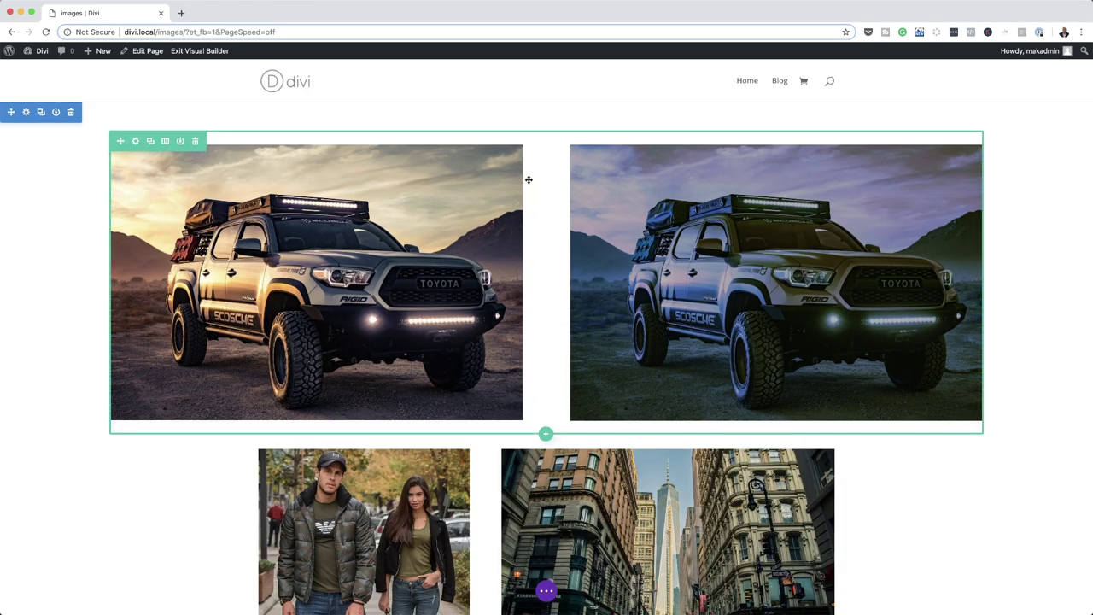
# Move the truck photo into the city photo's column and delete the row left with the empty column.
pyautogui.scroll(-1, 363, 226)
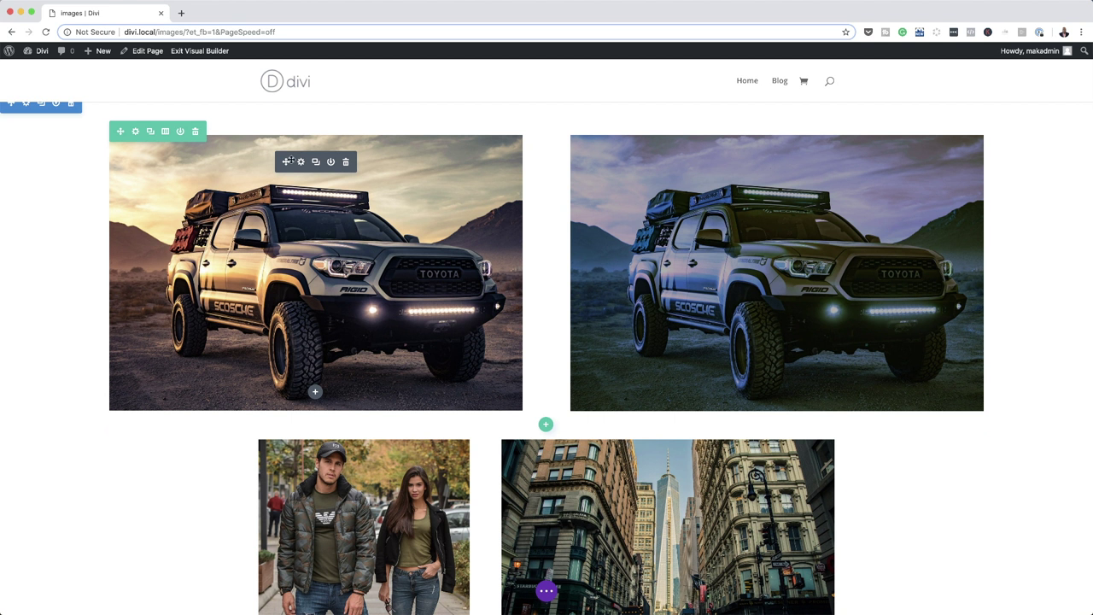
pyautogui.moveTo(286, 161); pyautogui.dragTo(596, 456)
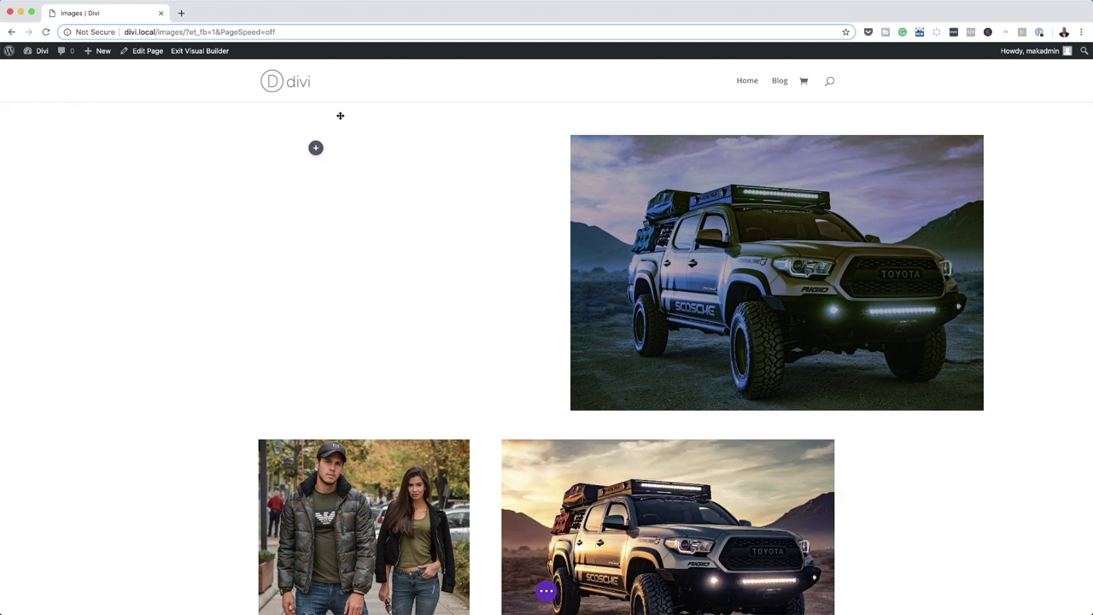
pyautogui.click(195, 133)
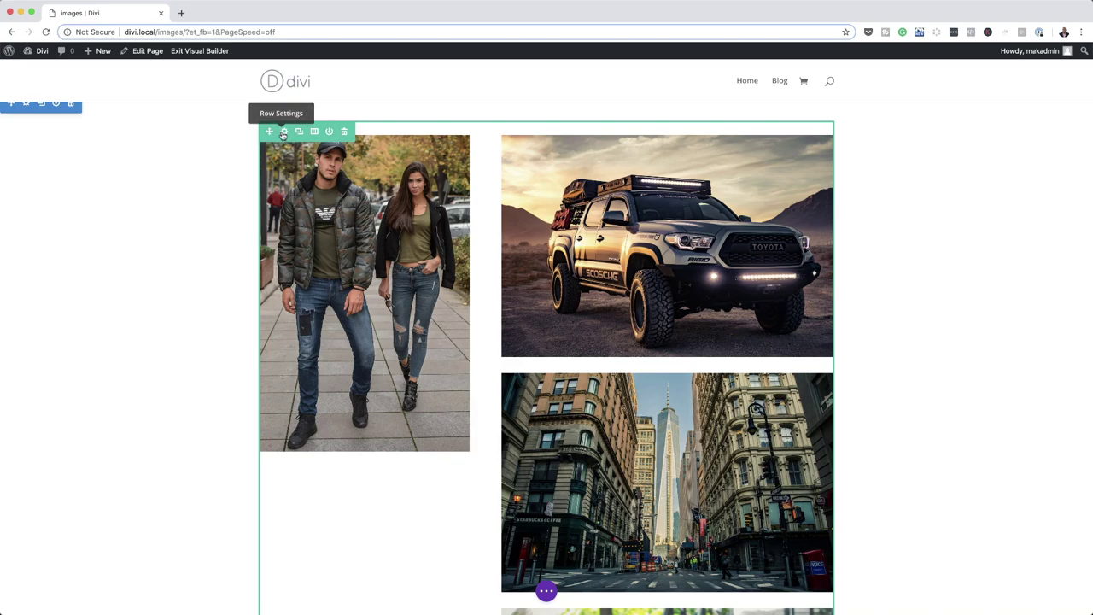
pyautogui.moveTo(670, 162)
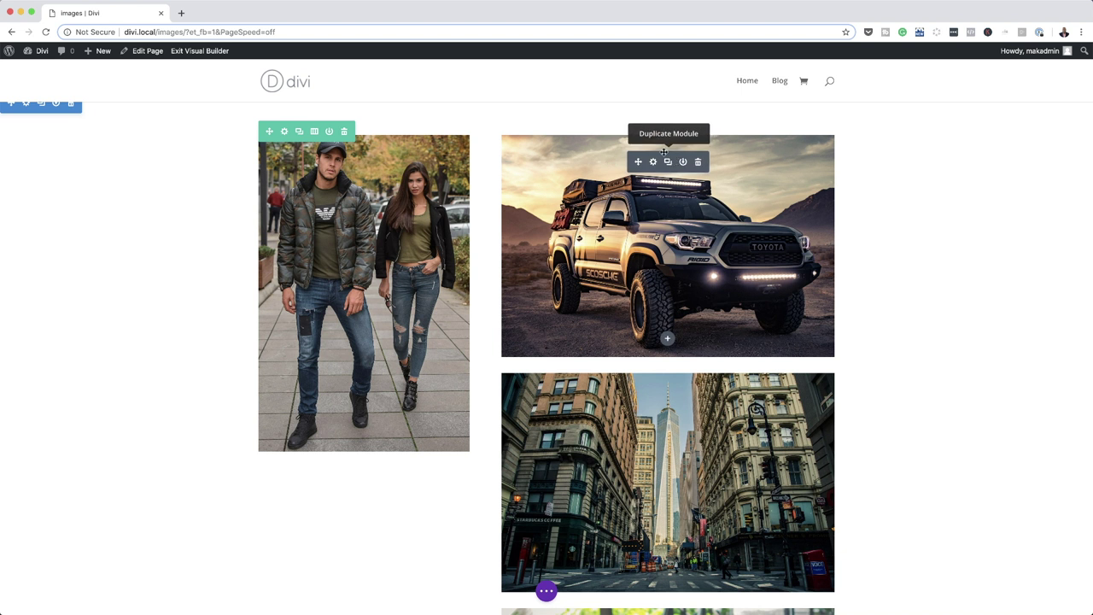
# Give the photo row a custom width of 80% under Design > Sizing and save it.
pyautogui.click(285, 132)
pyautogui.click(84, 85)
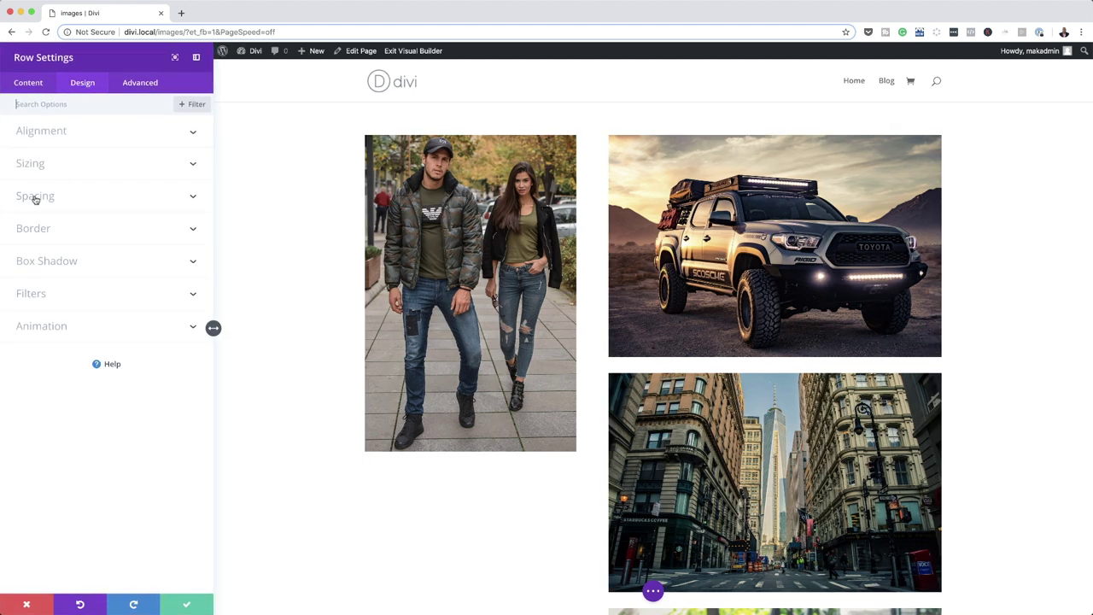
pyautogui.click(41, 169)
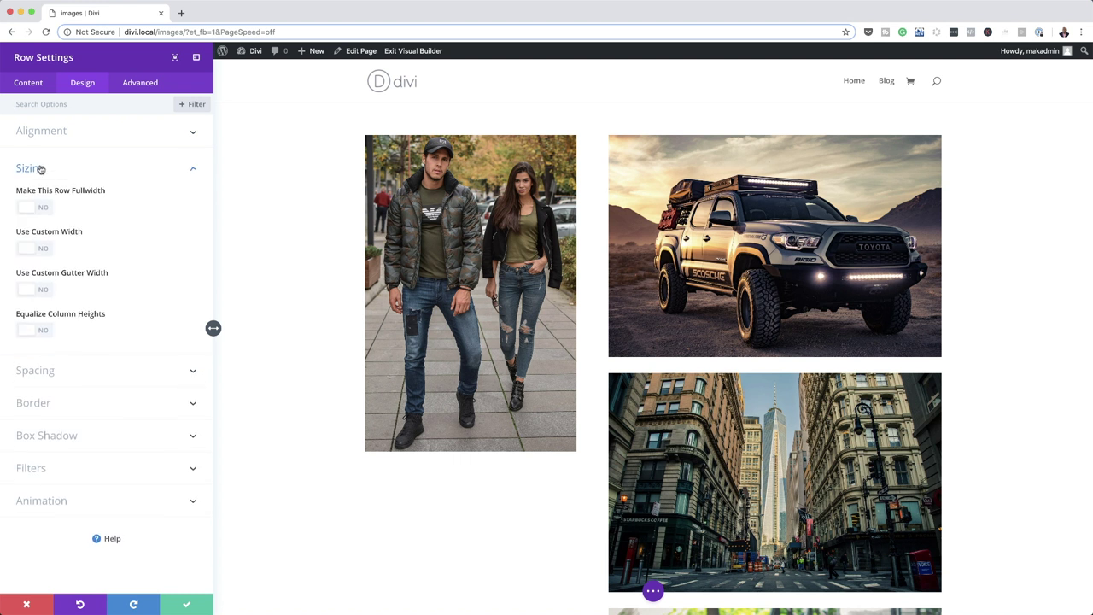
pyautogui.click(48, 249)
pyautogui.click(27, 251)
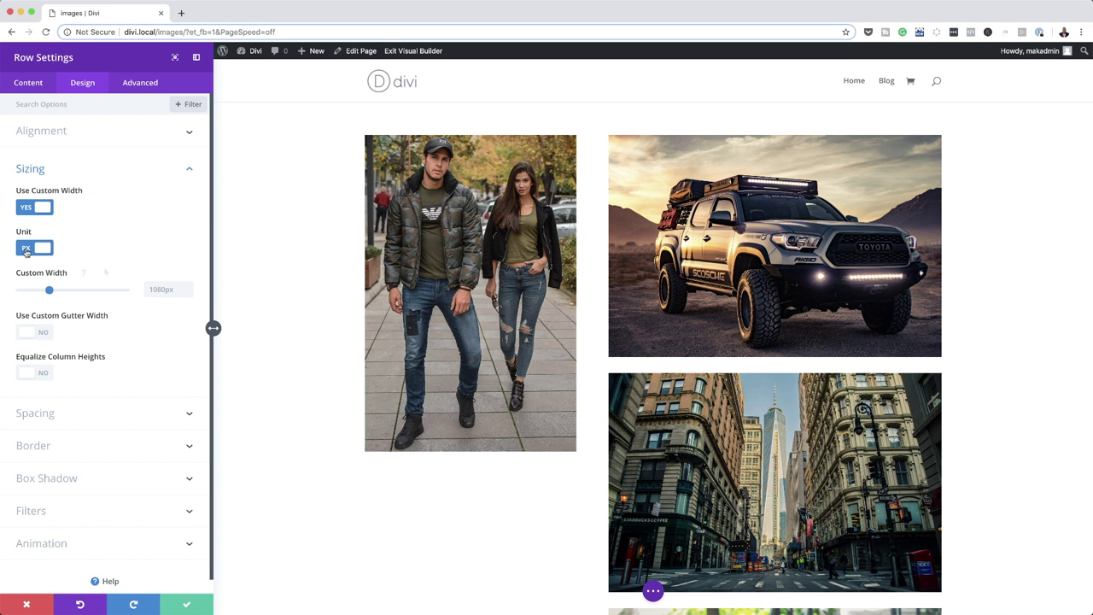
pyautogui.click(186, 604)
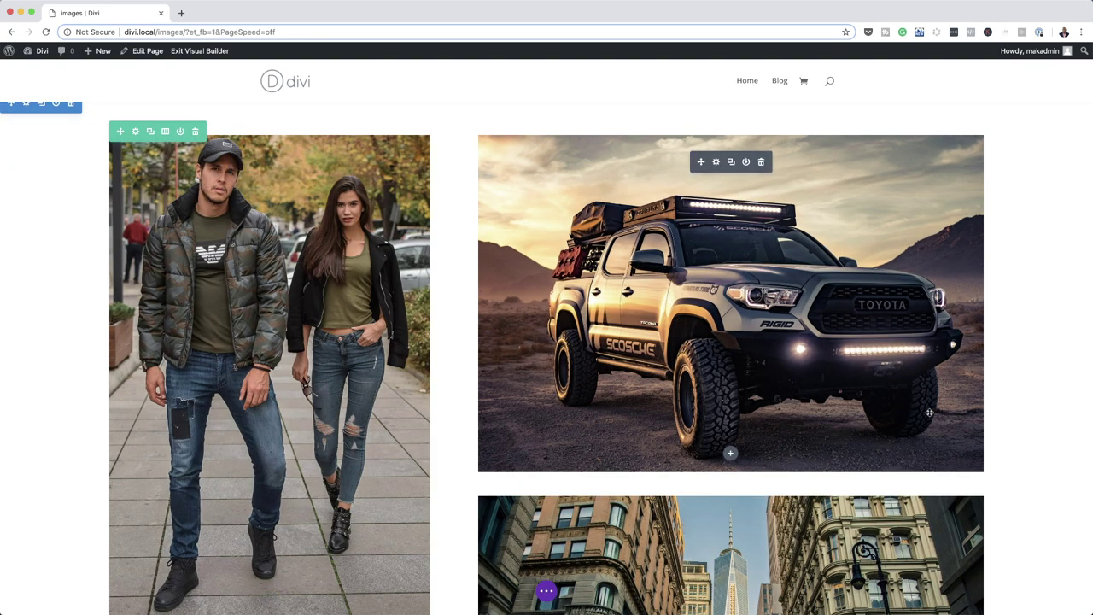
pyautogui.scroll(-3, 967, 407)
# Delete the city street photo from the right column.
pyautogui.scroll(-7, 966, 407)
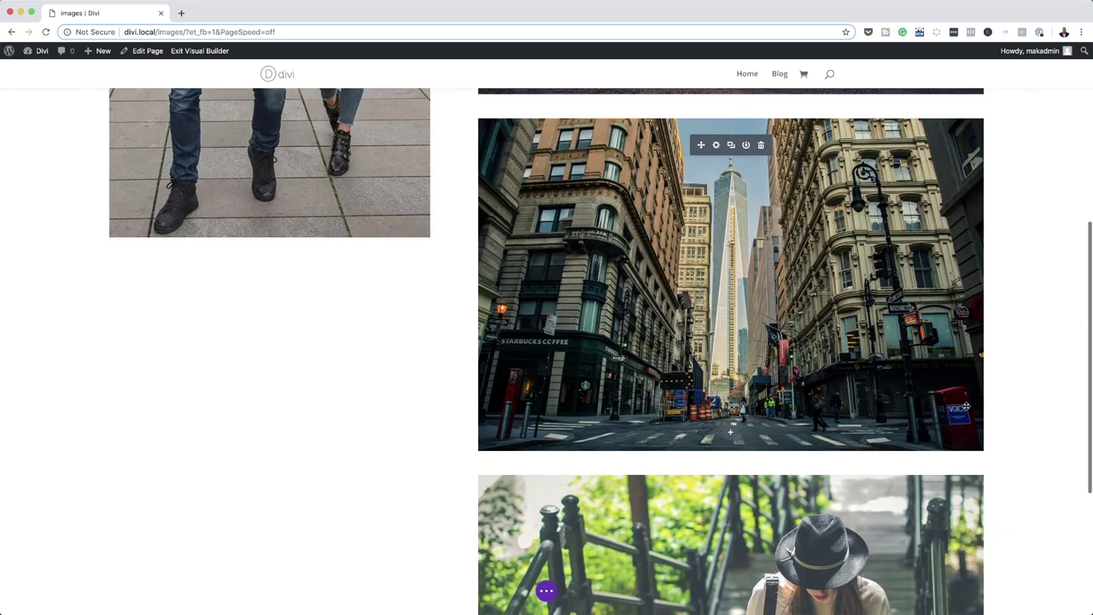
pyautogui.scroll(5, 966, 406)
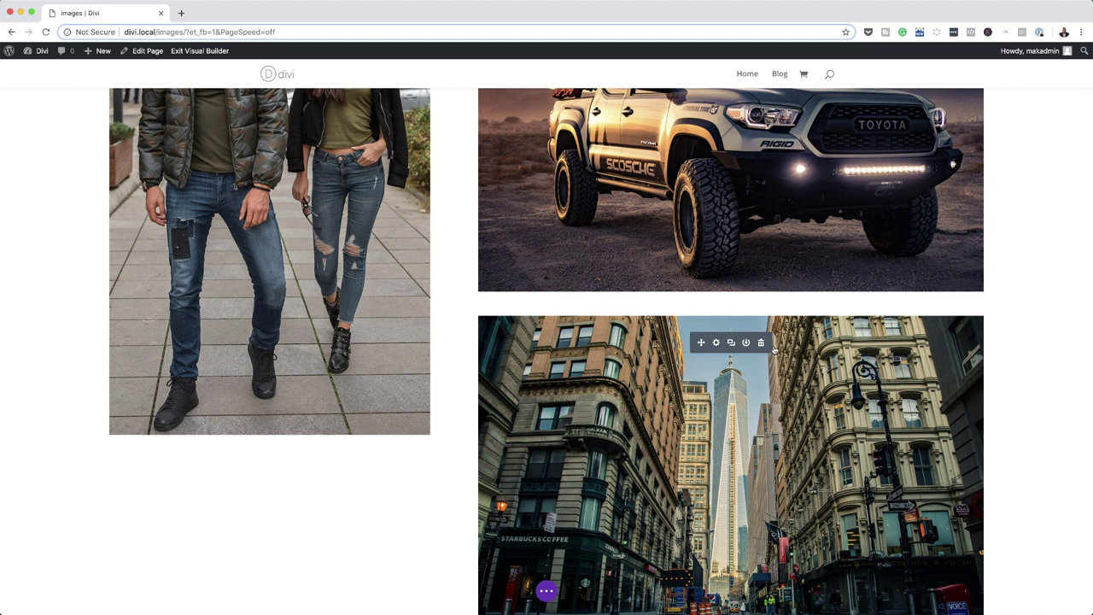
pyautogui.click(762, 344)
pyautogui.scroll(2, 1005, 392)
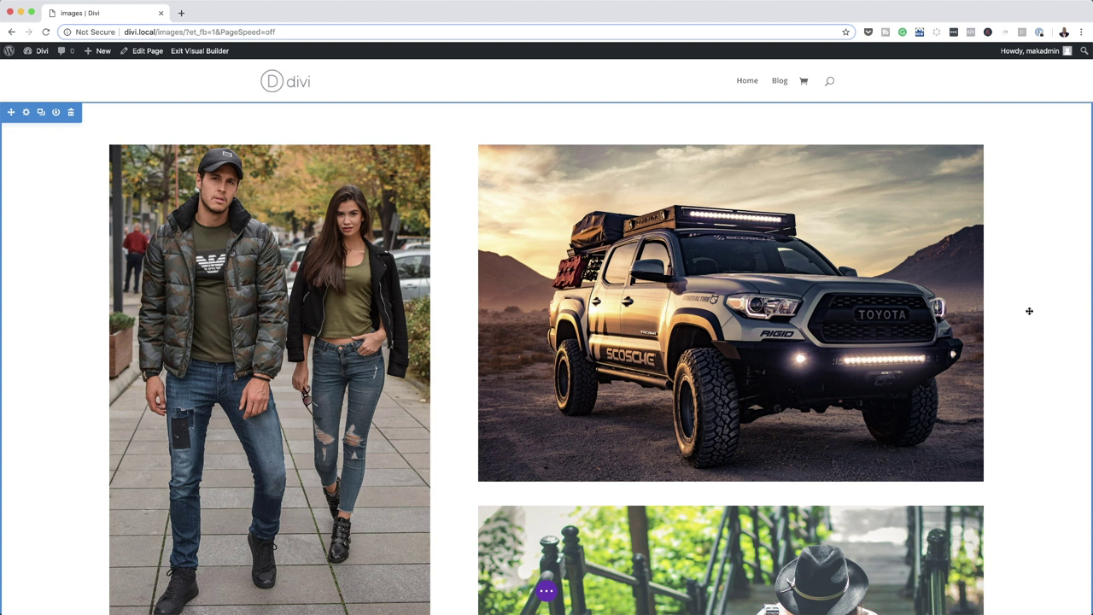
# Open the couple photo's Image Settings on its Design options.
pyautogui.scroll(-1, 350, 356)
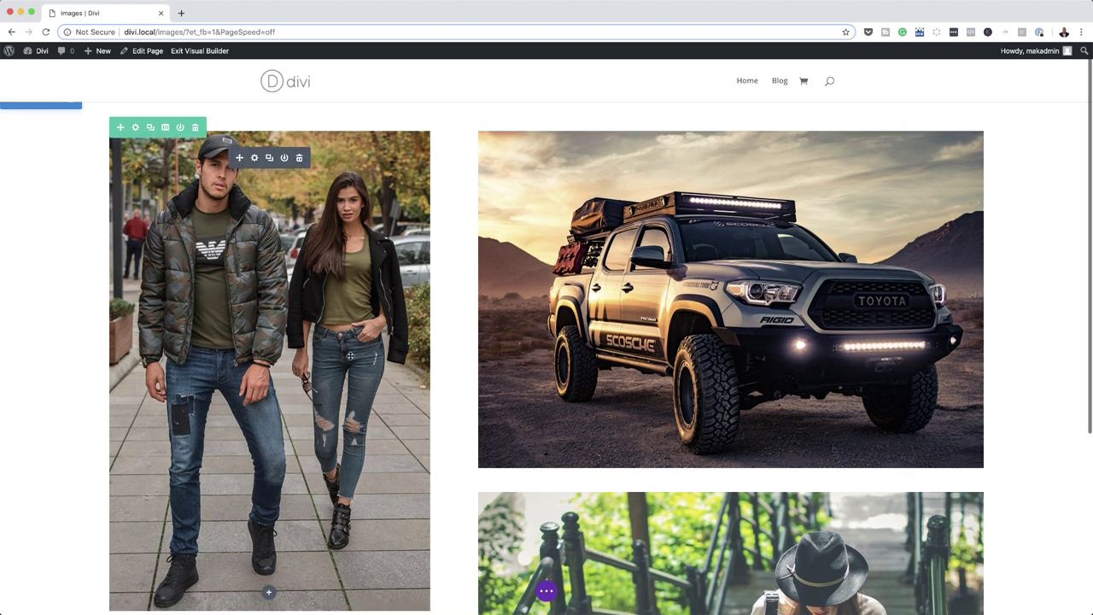
pyautogui.scroll(-3, 351, 356)
pyautogui.scroll(2, 244, 282)
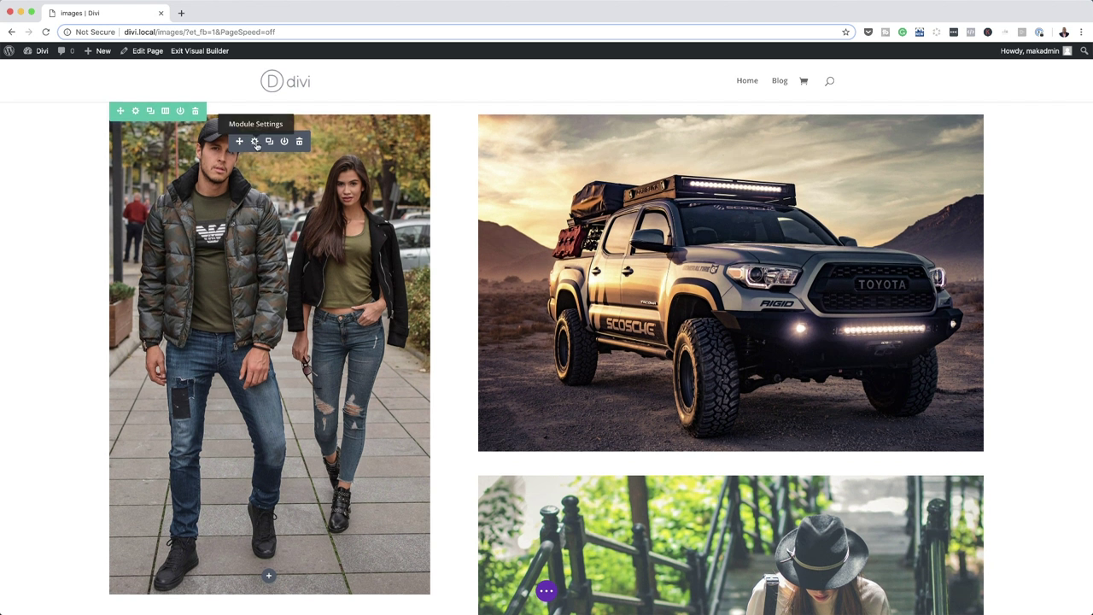
pyautogui.click(255, 142)
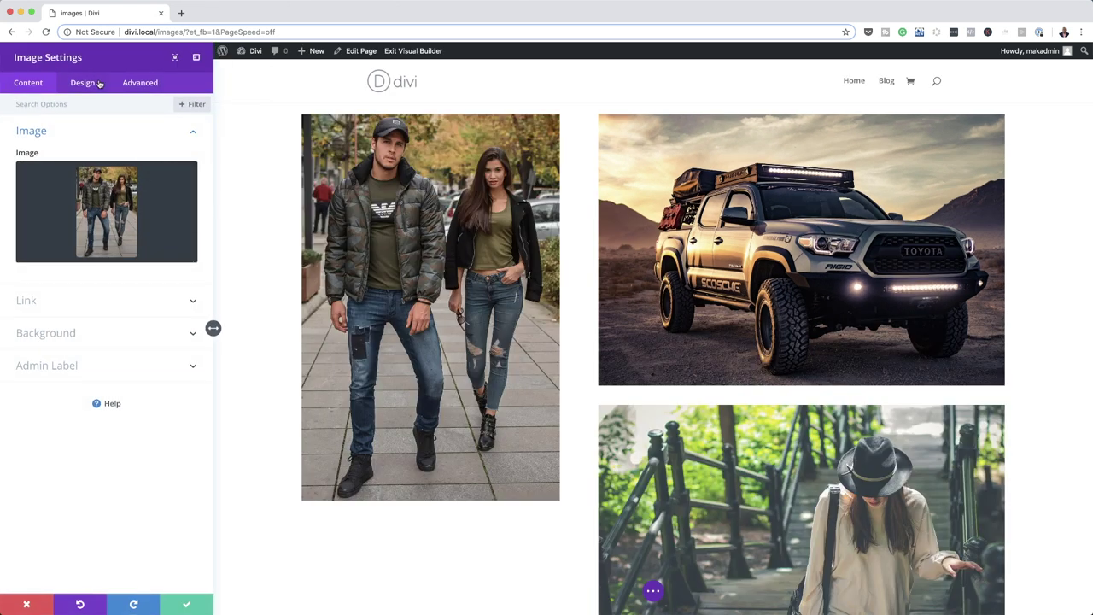
pyautogui.click(83, 85)
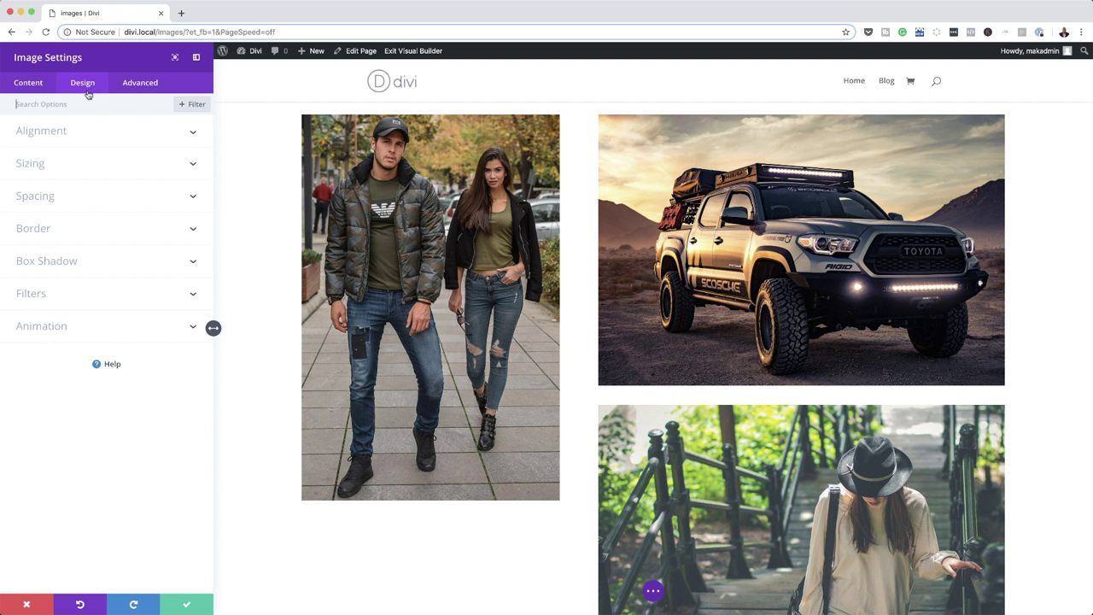
# Enable hover Saturation on the couple photo with 0% default and 100% on hover.
pyautogui.click(86, 294)
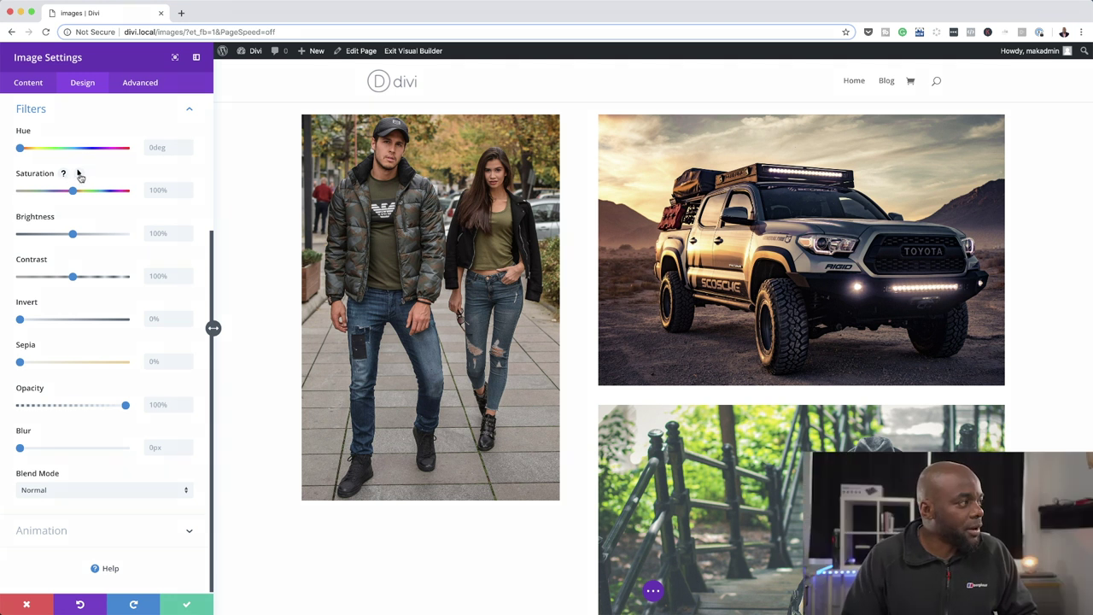
pyautogui.click(79, 174)
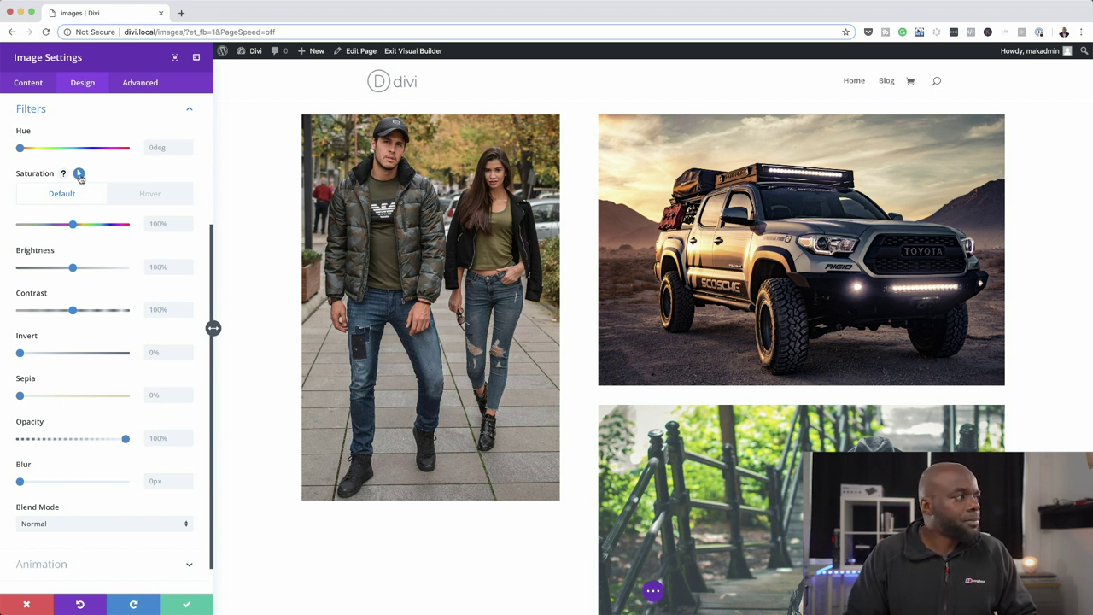
pyautogui.click(160, 196)
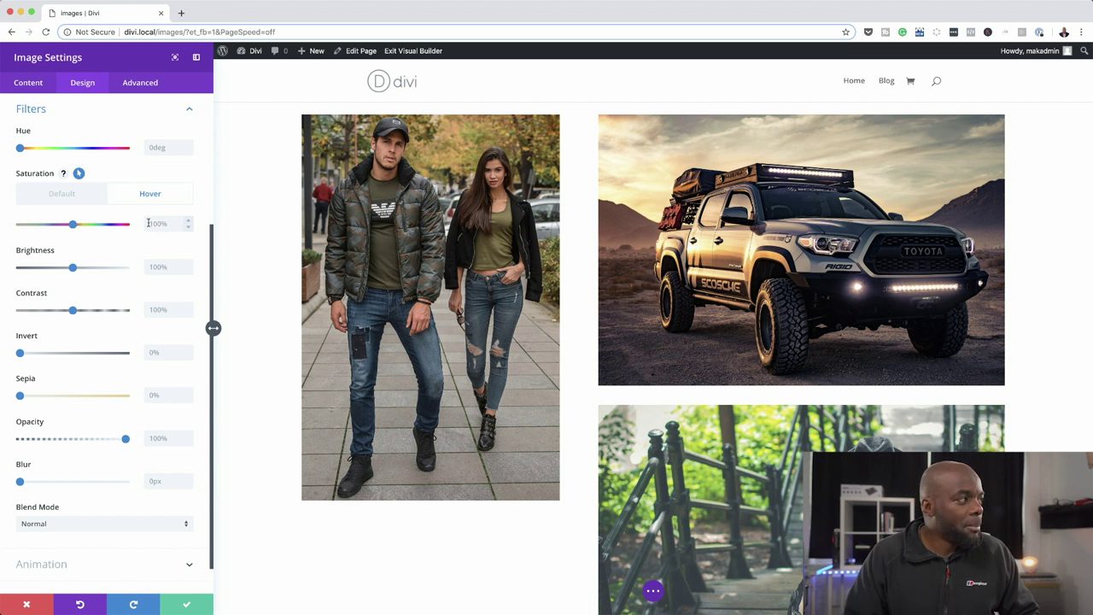
pyautogui.click(69, 197)
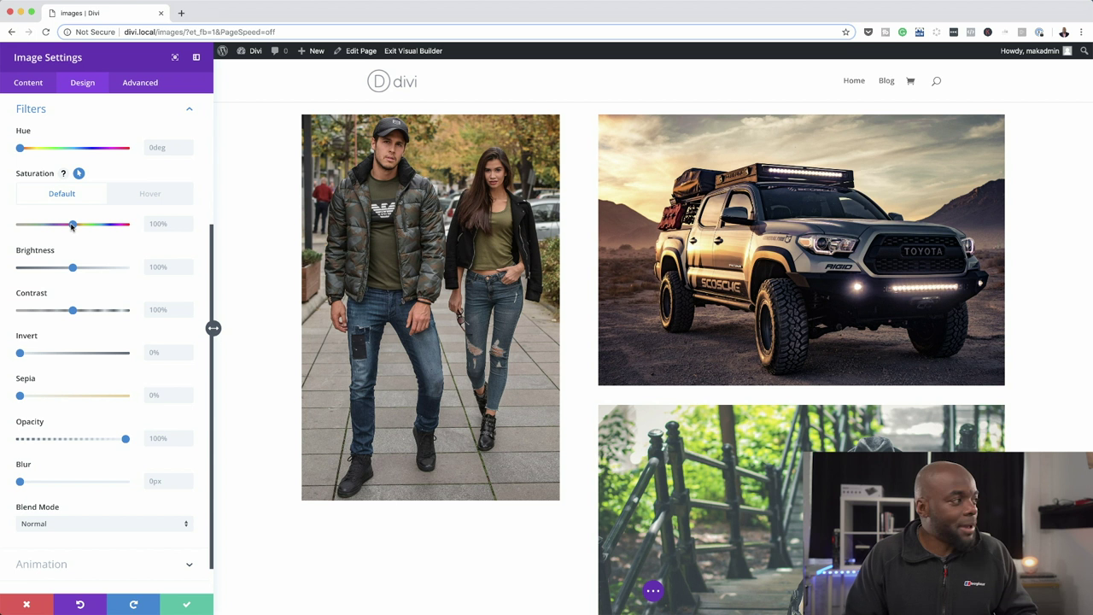
pyautogui.moveTo(73, 226); pyautogui.dragTo(2, 227)
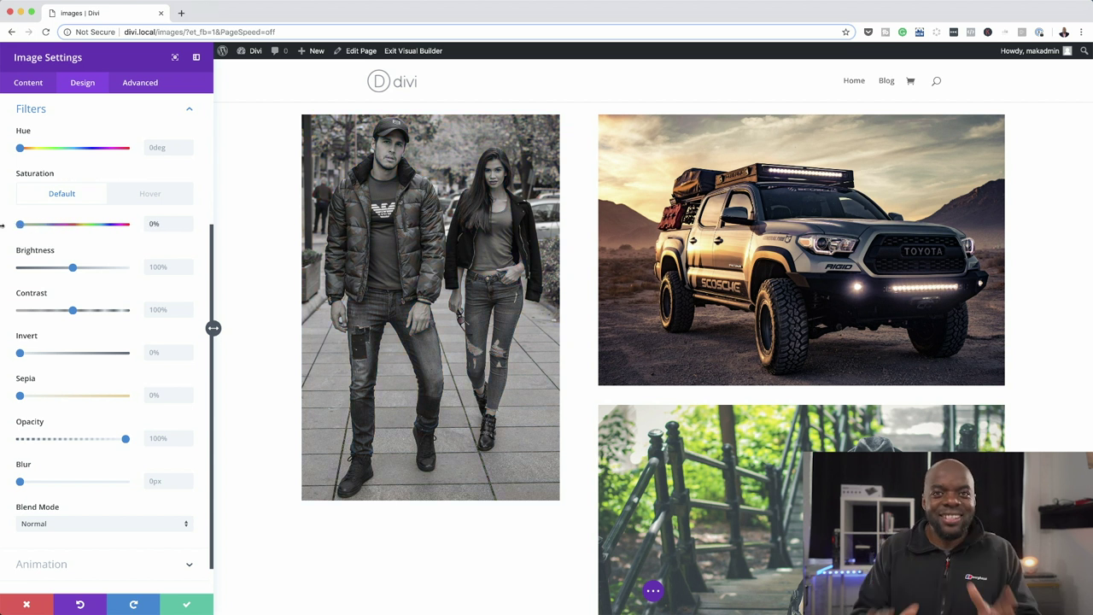
pyautogui.click(142, 196)
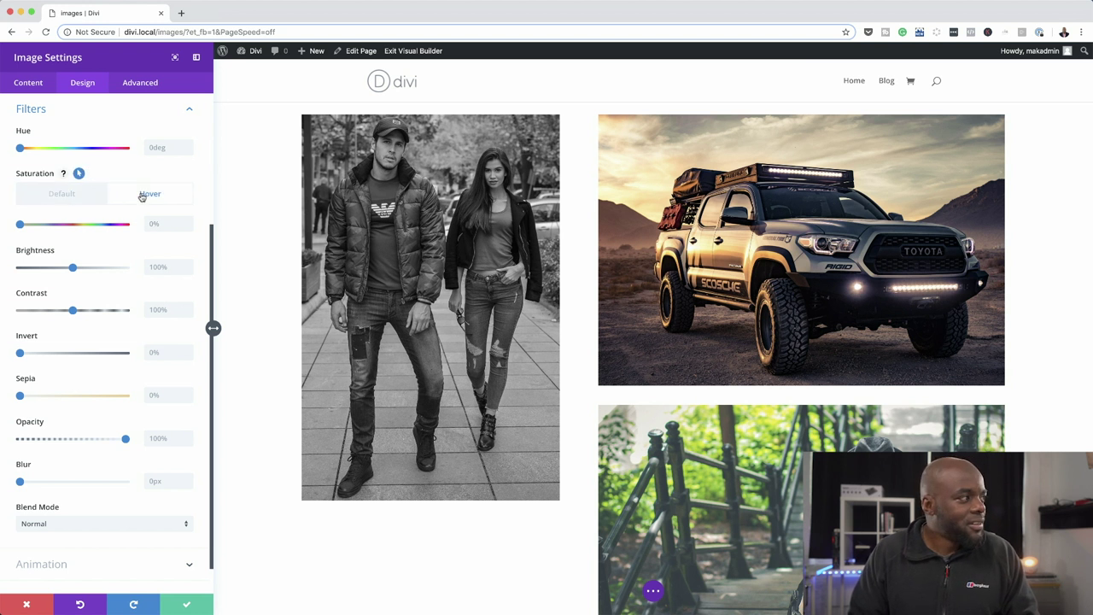
pyautogui.click(157, 224)
pyautogui.write('100')
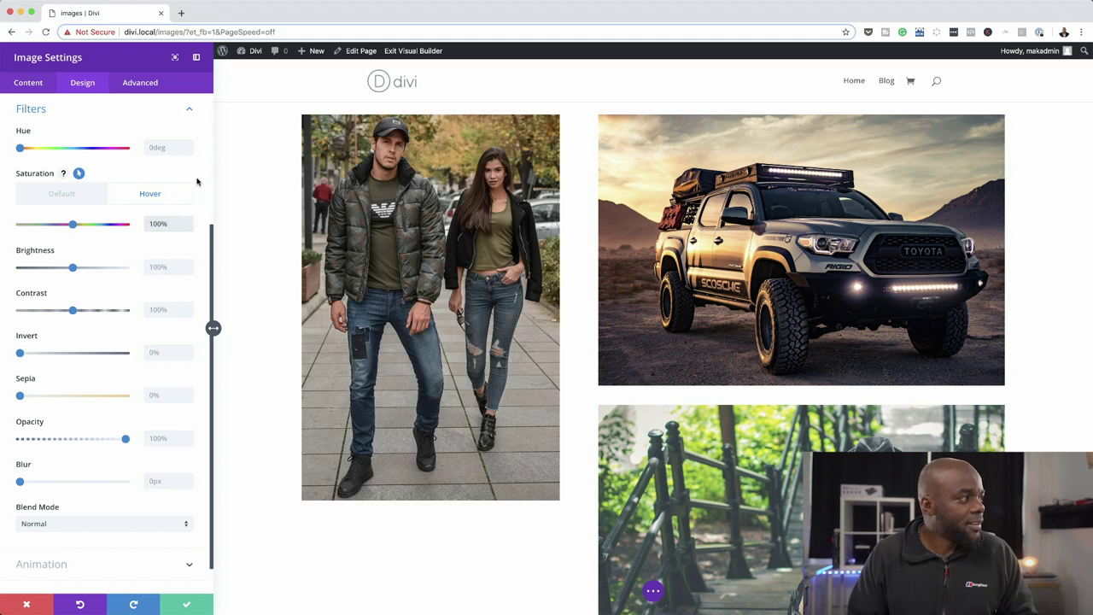
# Preview the grayscale and full-colour hover states, then save the image filter settings.
pyautogui.click(73, 195)
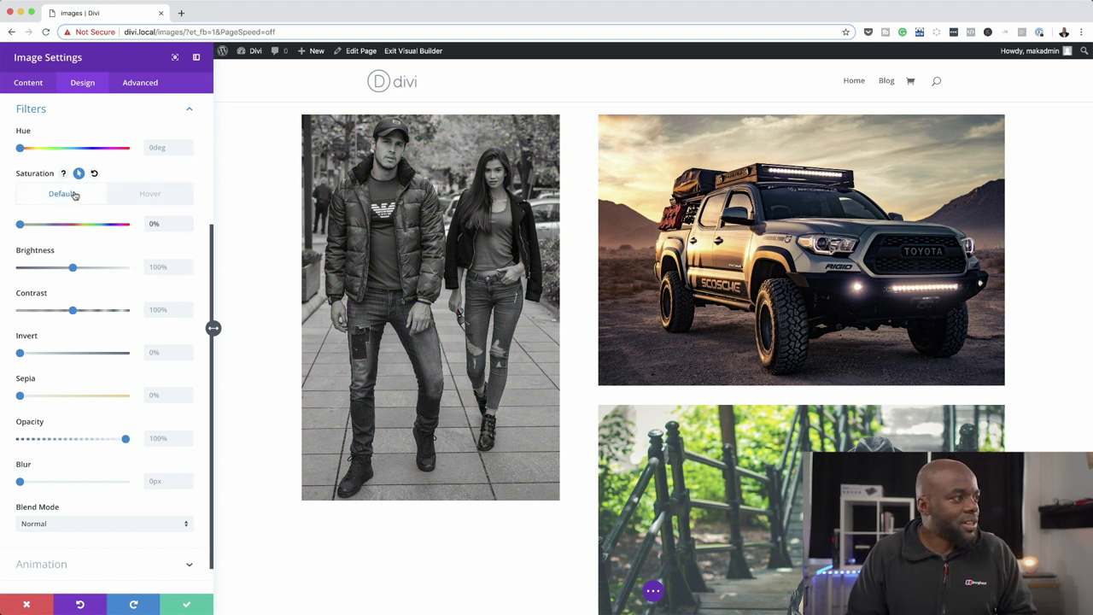
pyautogui.click(128, 198)
pyautogui.click(92, 198)
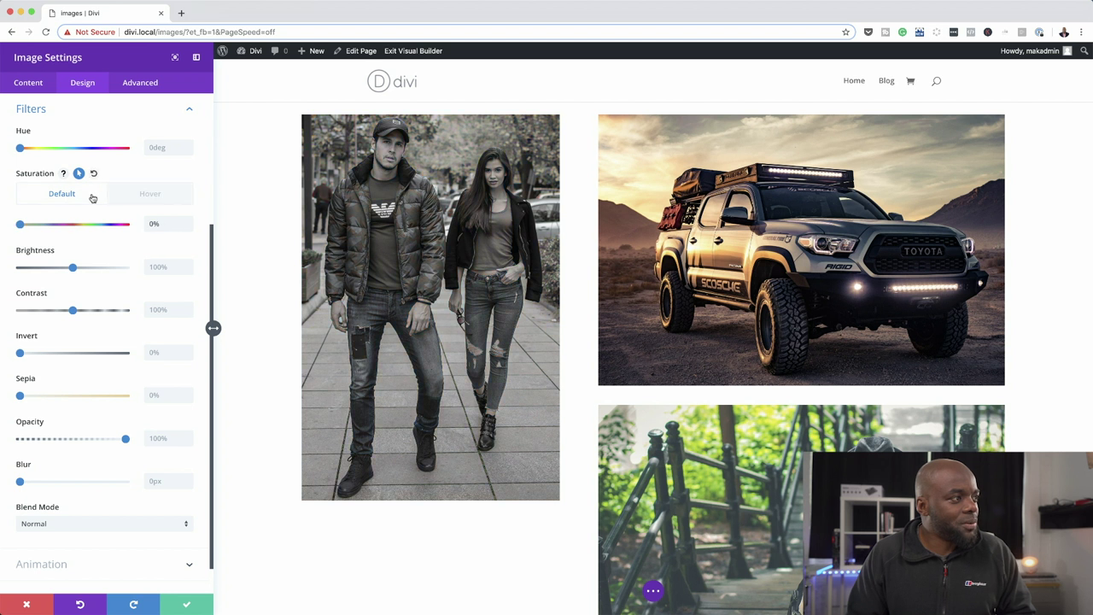
pyautogui.click(149, 196)
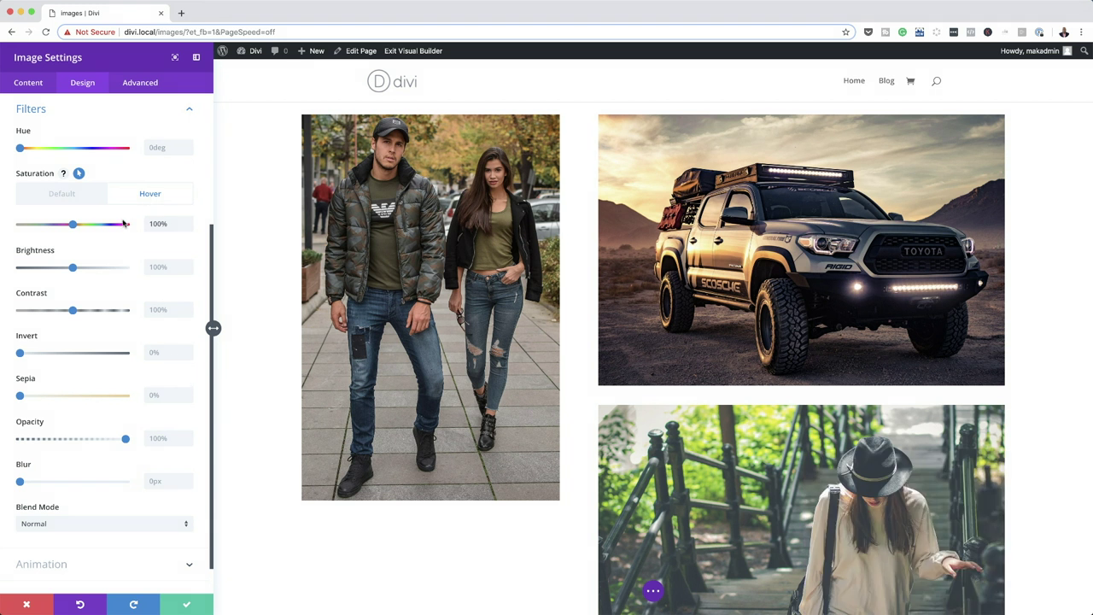
pyautogui.click(186, 605)
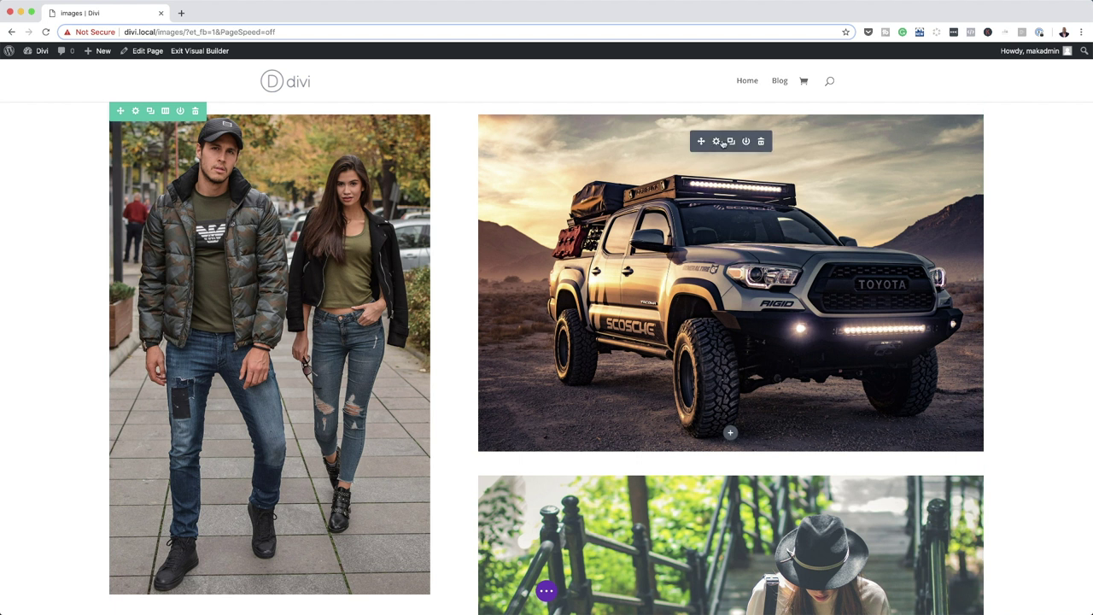
# Set the truck photo's Brightness filter to 25% by default and 100% on hover, then close settings.
pyautogui.click(717, 141)
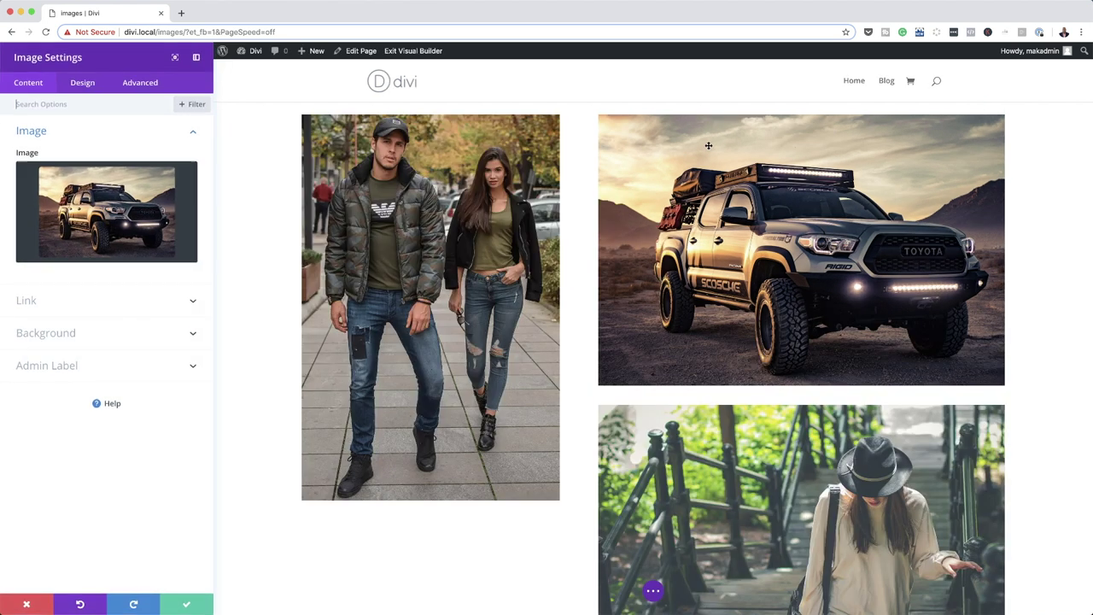
pyautogui.click(83, 84)
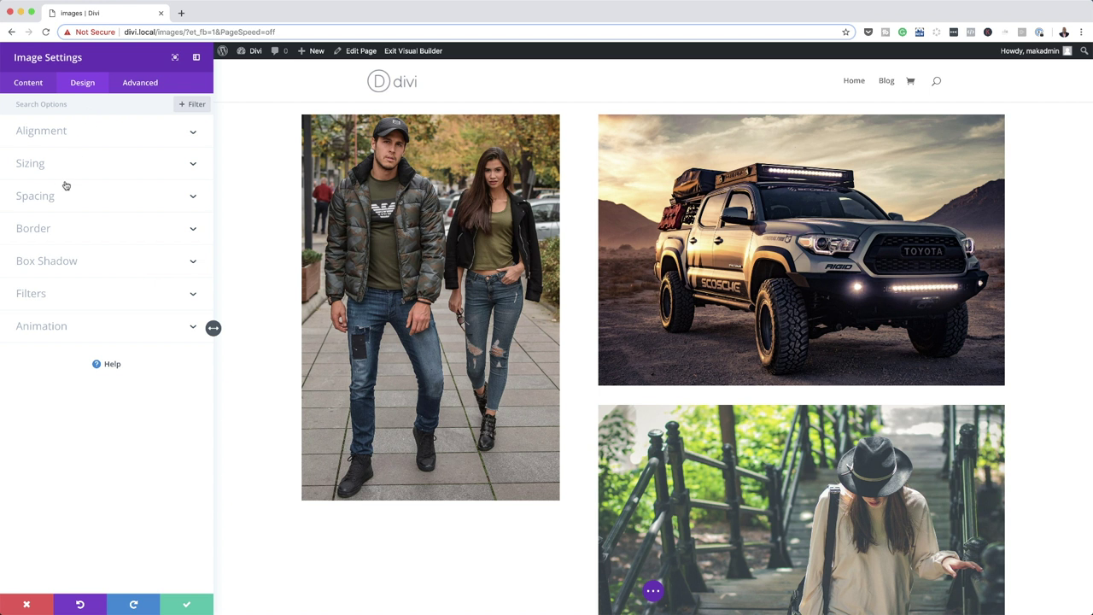
pyautogui.click(51, 293)
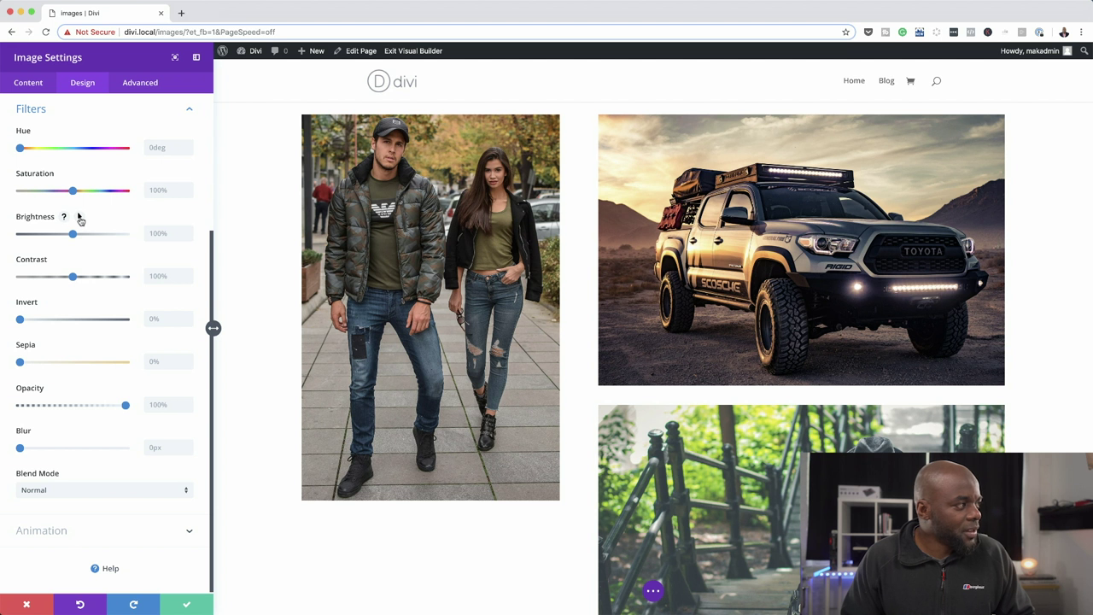
pyautogui.click(79, 218)
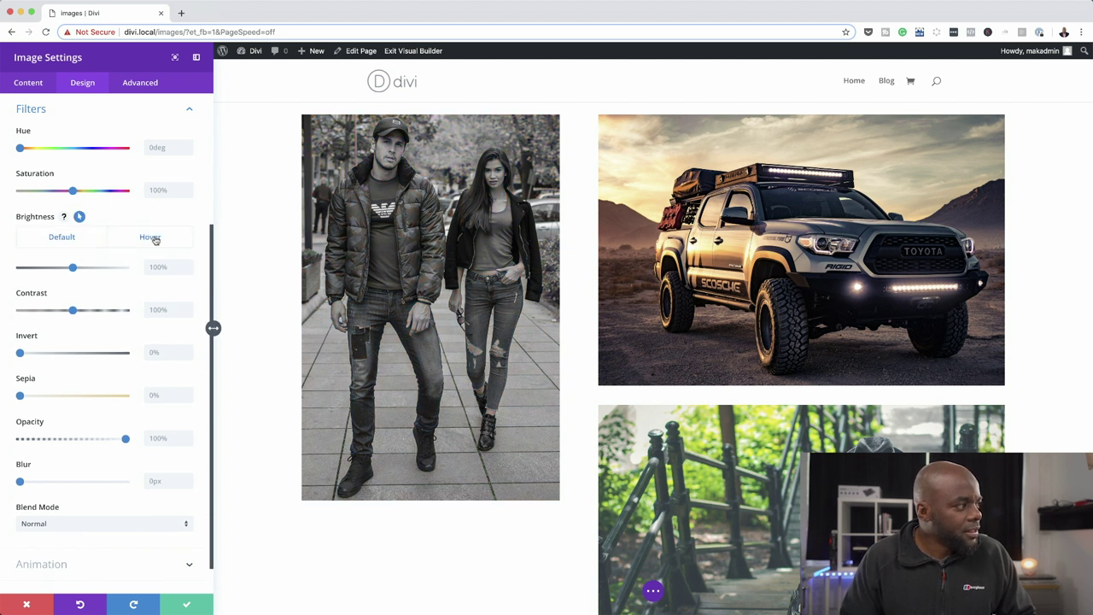
pyautogui.moveTo(74, 269); pyautogui.dragTo(31, 273)
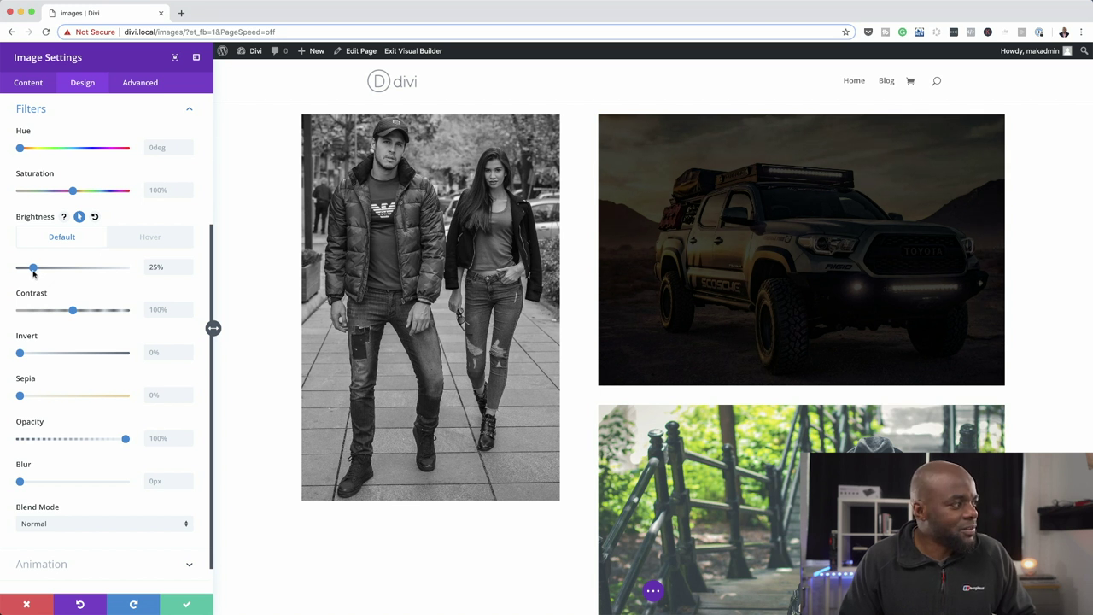
pyautogui.click(160, 239)
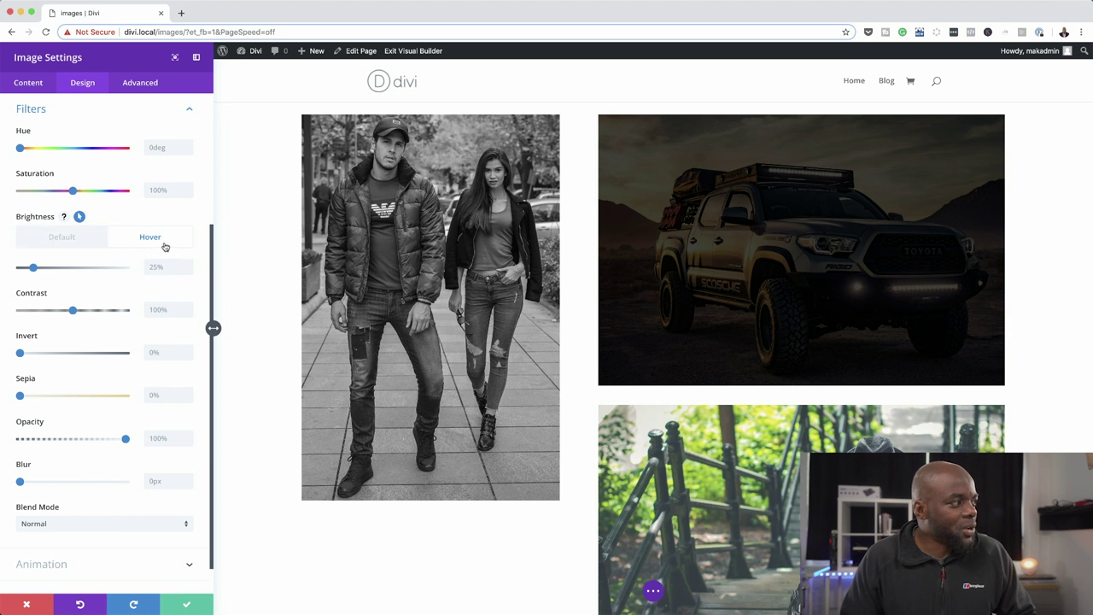
pyautogui.click(153, 268)
pyautogui.write('100%')
pyautogui.press('Escape')
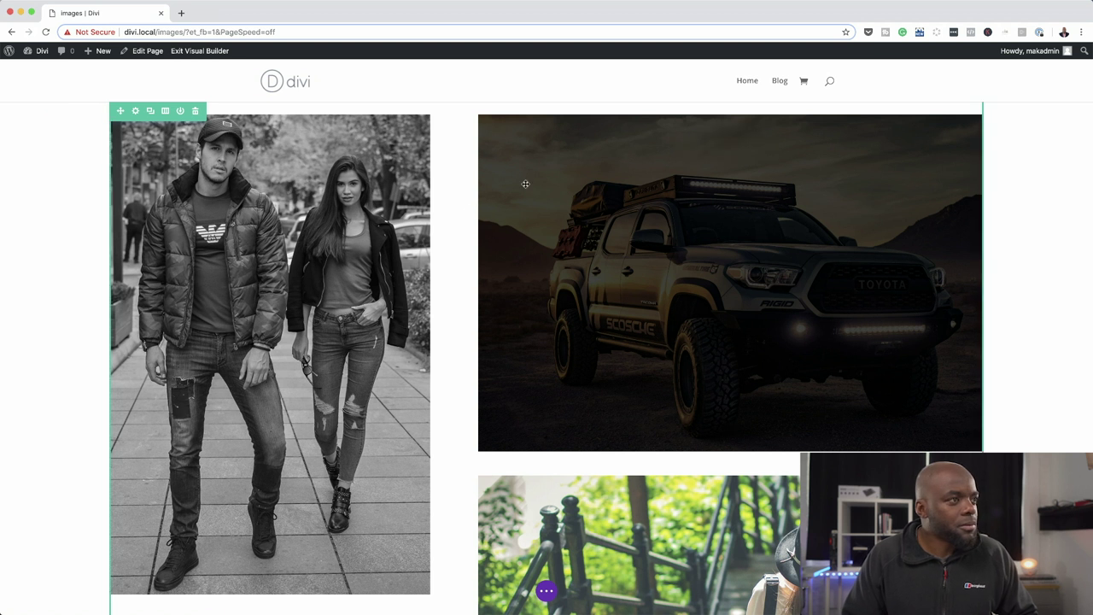
pyautogui.click(717, 142)
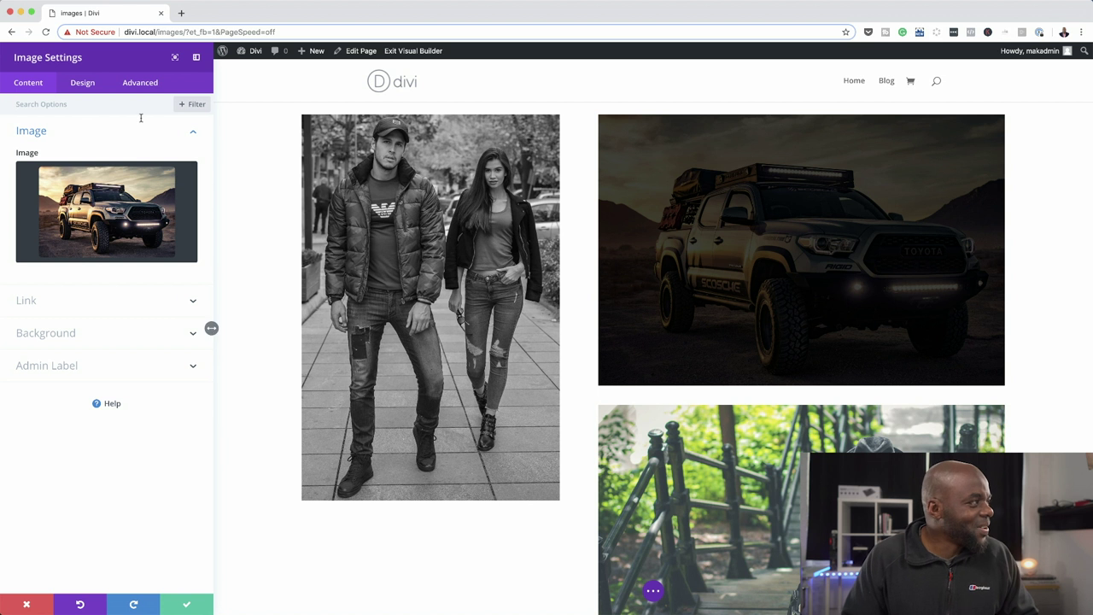
pyautogui.click(84, 84)
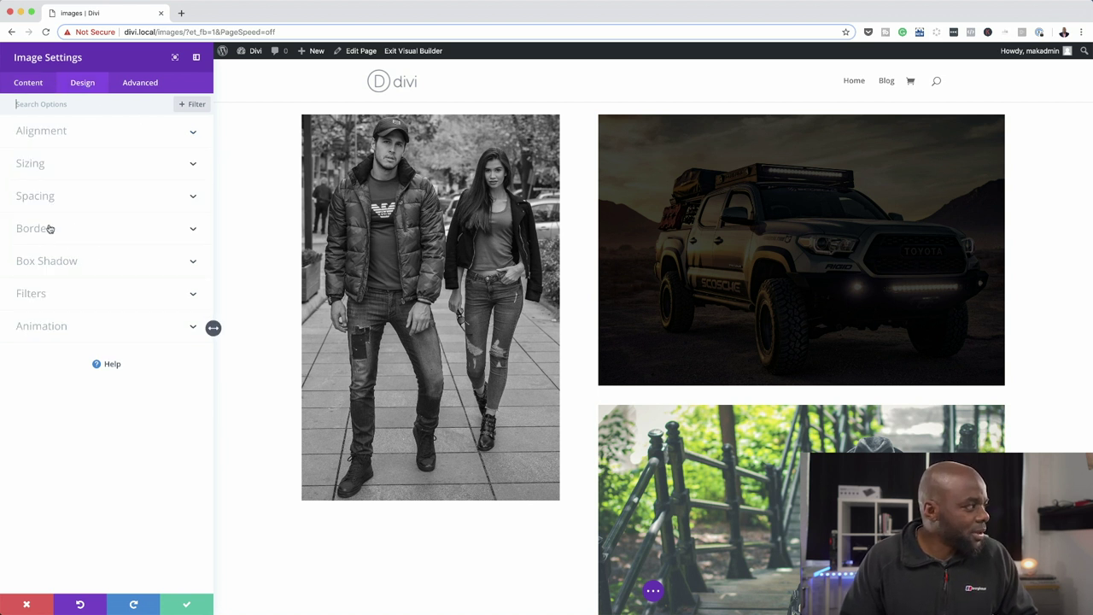
pyautogui.click(50, 291)
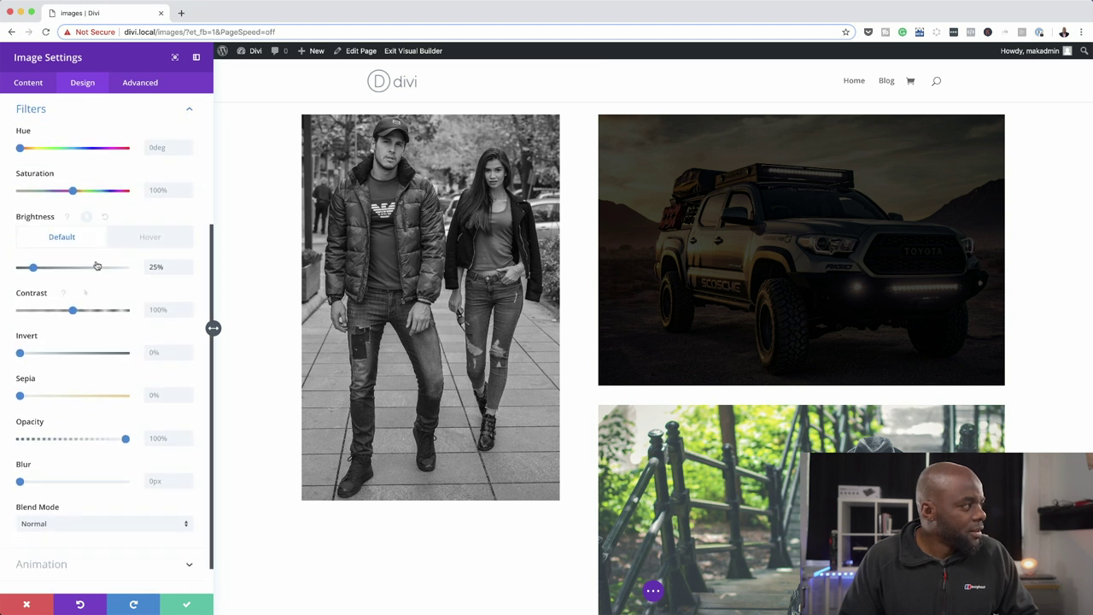
pyautogui.click(147, 238)
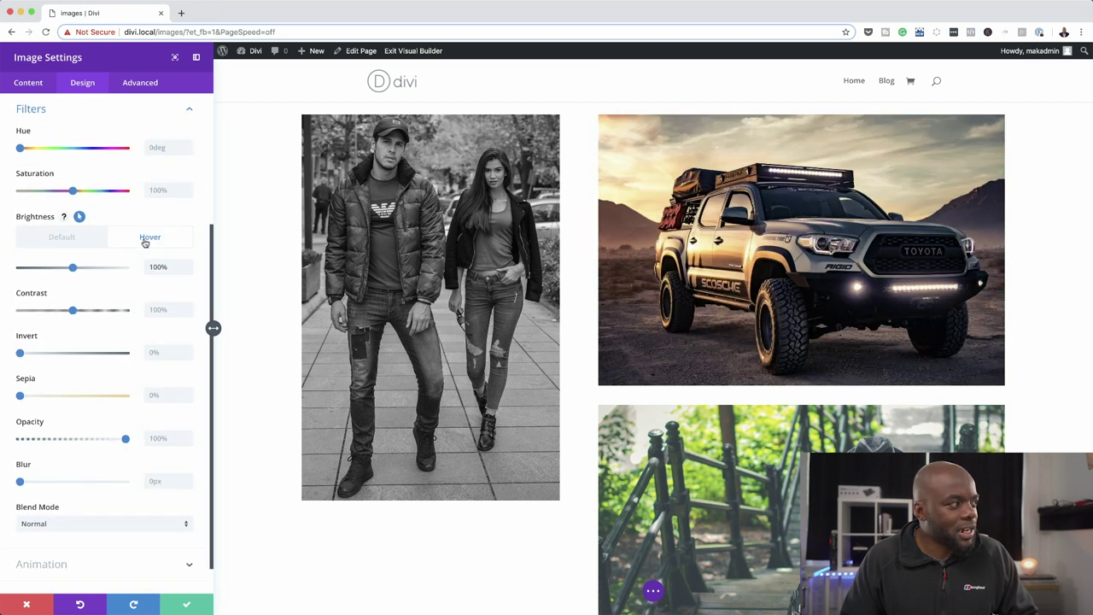
pyautogui.click(76, 243)
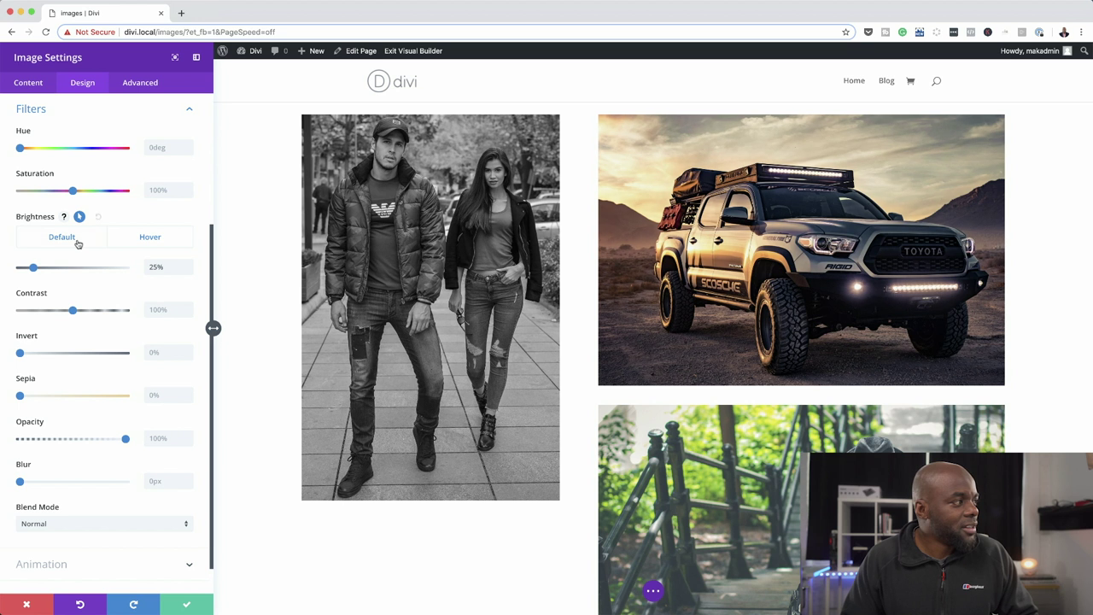
pyautogui.click(161, 239)
pyautogui.click(76, 239)
pyautogui.click(143, 241)
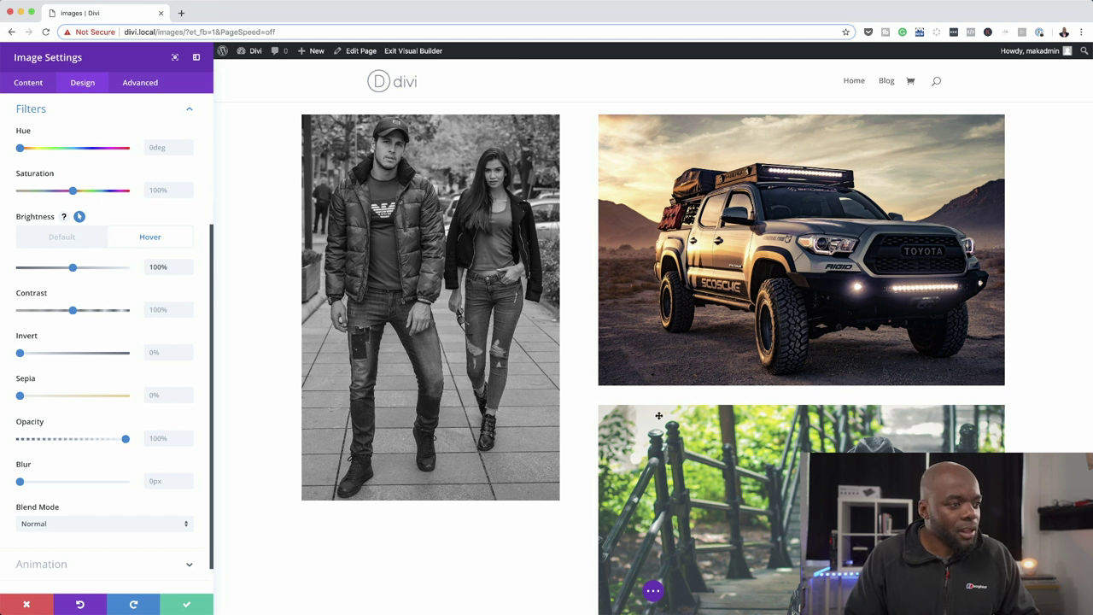
pyautogui.scroll(-3, 656, 420)
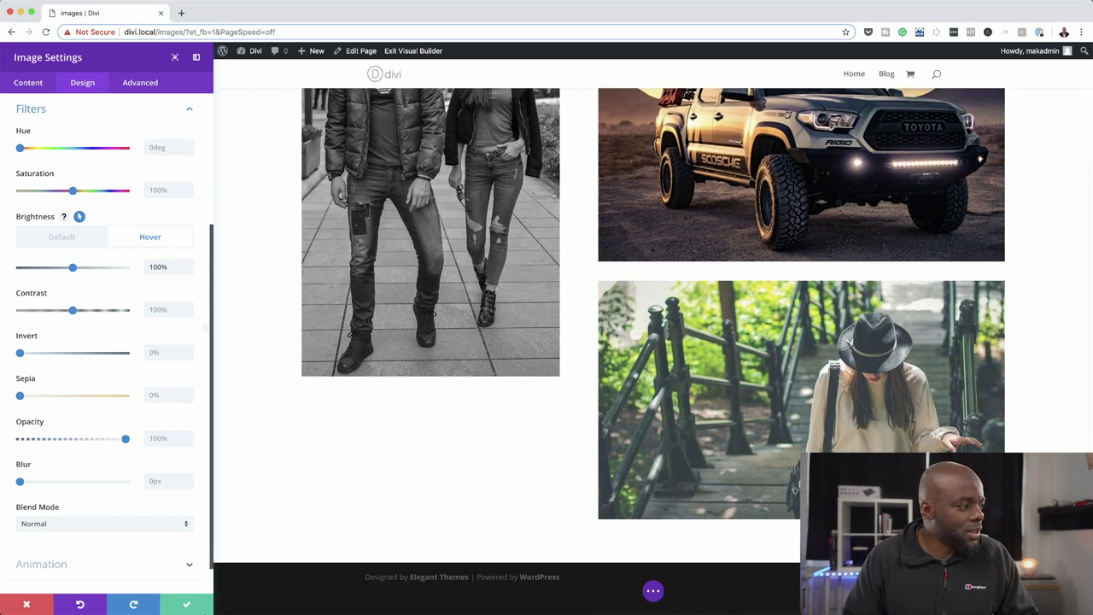
pyautogui.click(186, 604)
pyautogui.scroll(-3, 577, 413)
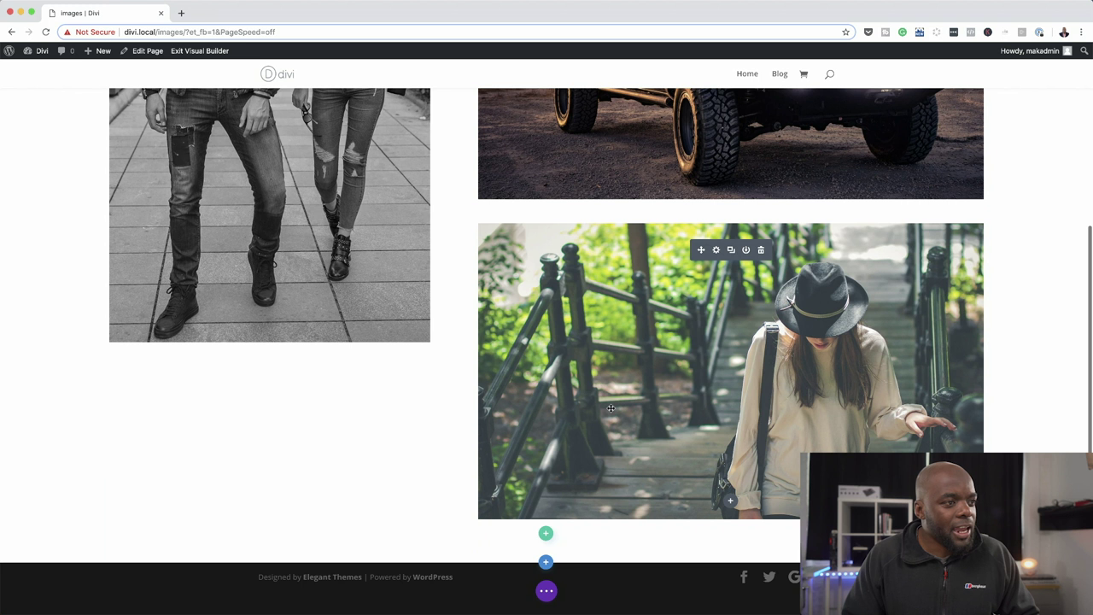
# Give the stair photo a 100% Invert filter on hover only, previewing both states before saving.
pyautogui.click(717, 250)
pyautogui.click(84, 89)
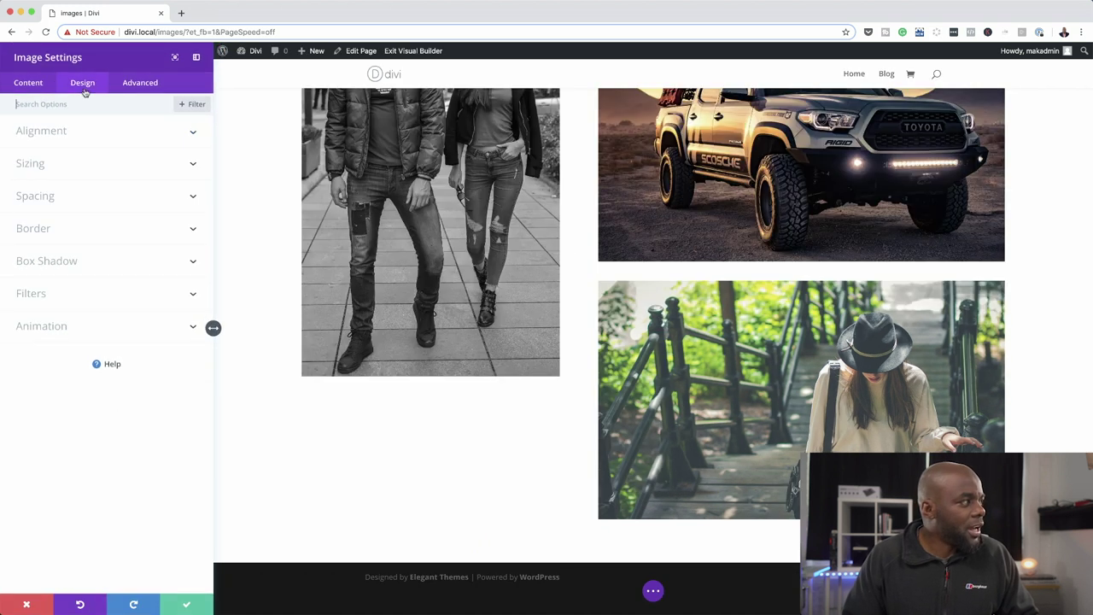
pyautogui.click(50, 295)
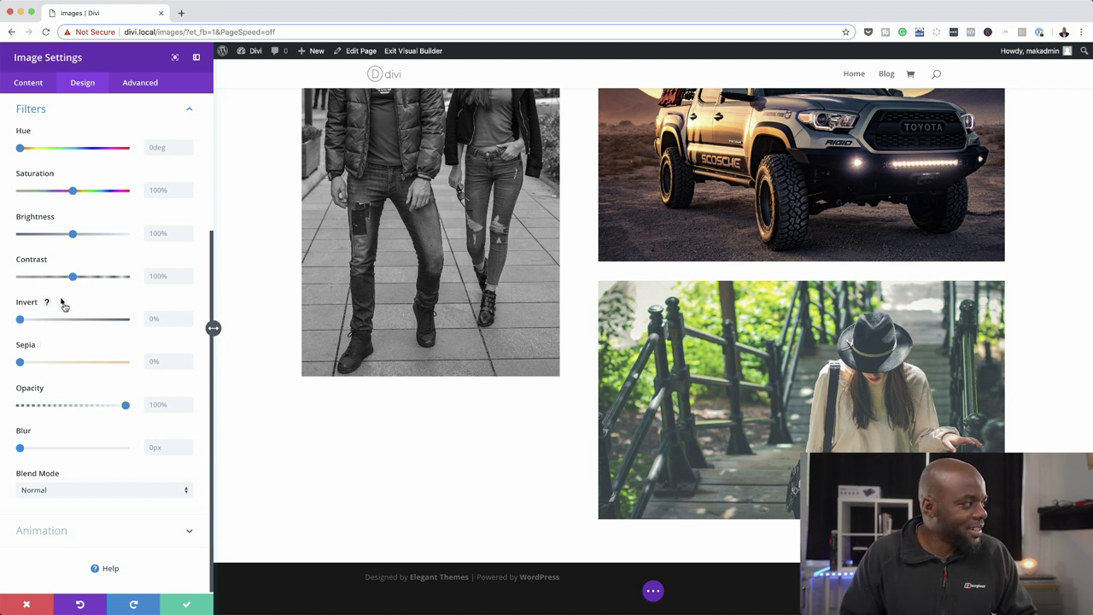
pyautogui.click(63, 303)
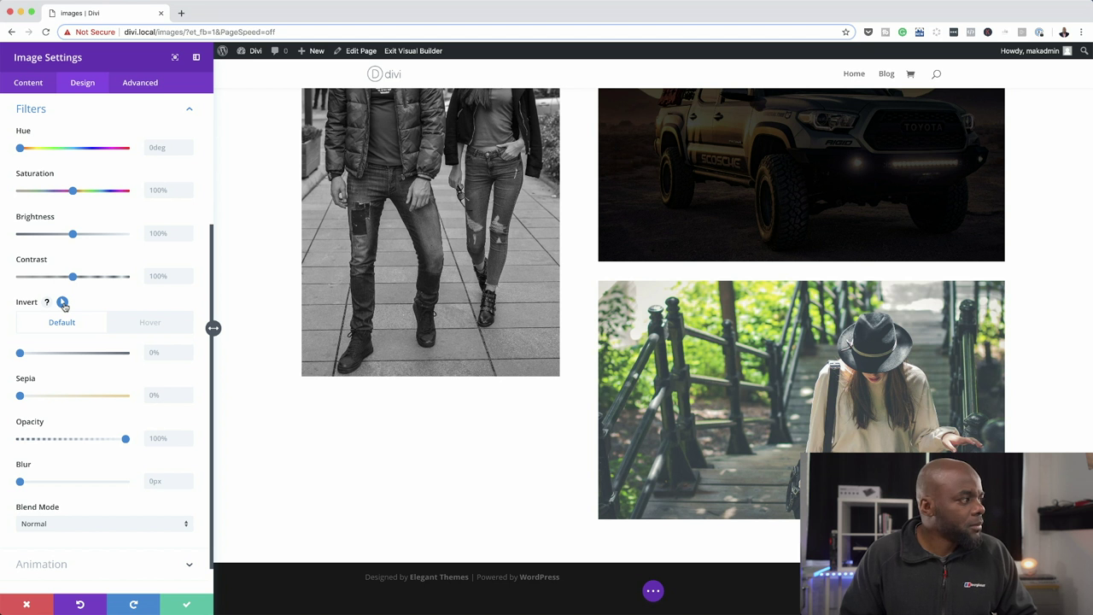
pyautogui.click(63, 303)
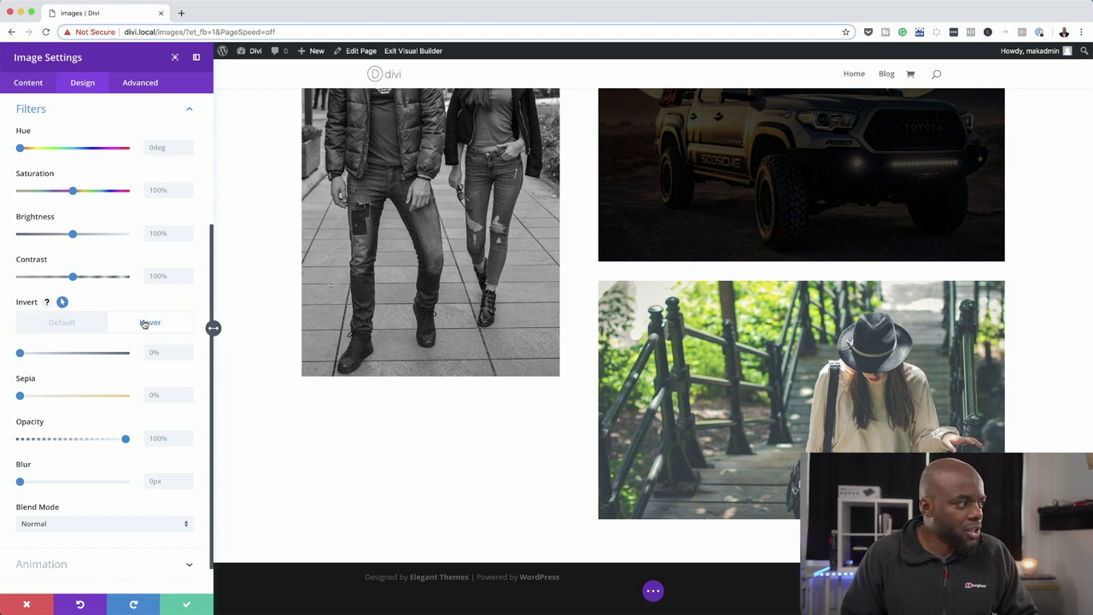
pyautogui.moveTo(45, 356); pyautogui.dragTo(131, 360)
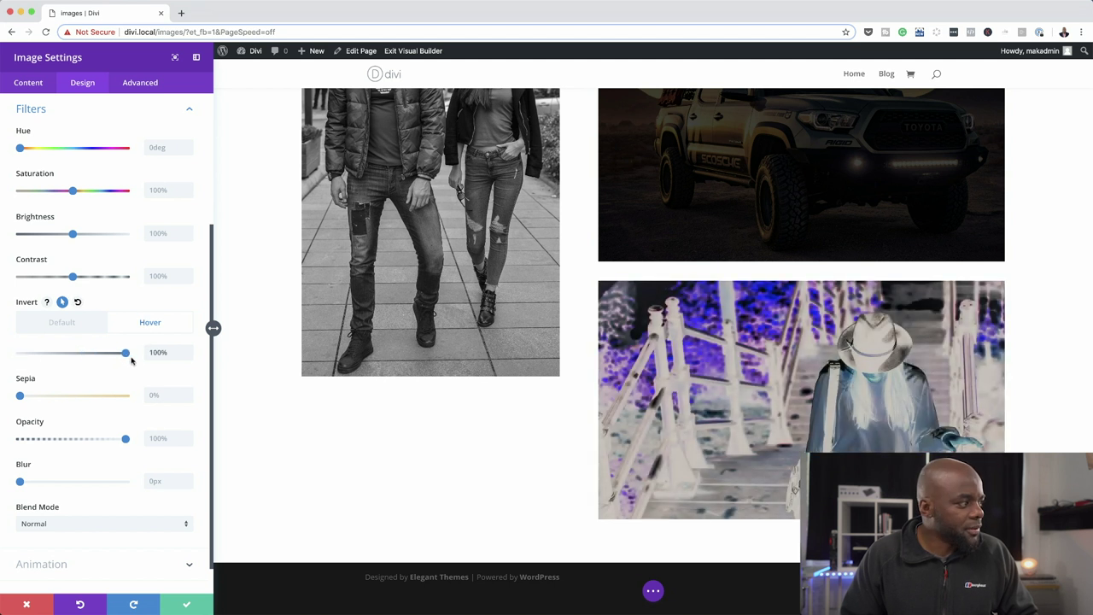
pyautogui.click(76, 326)
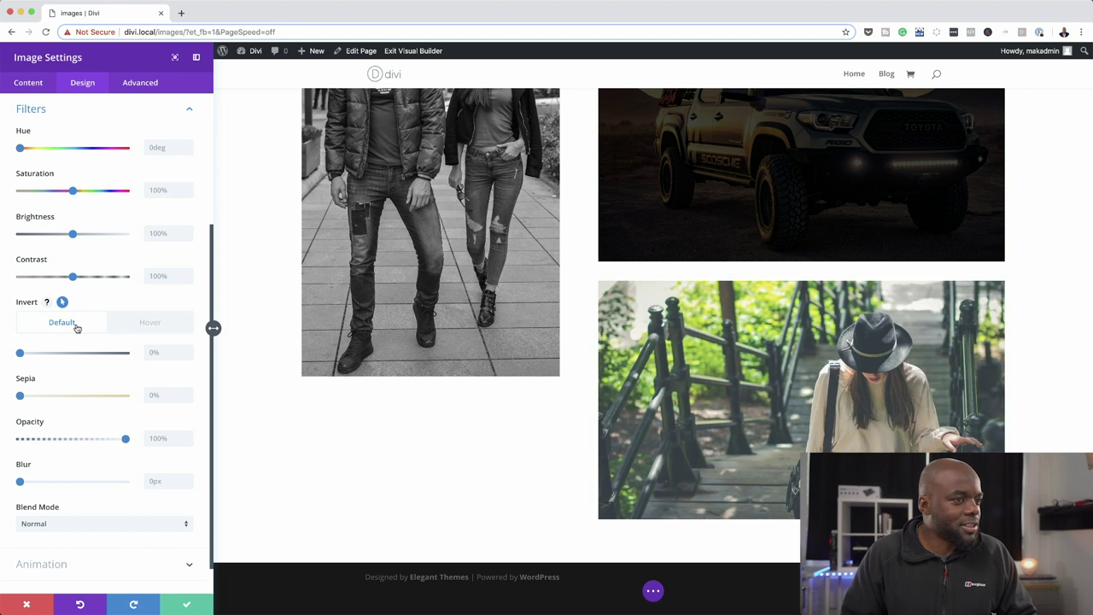
pyautogui.click(141, 328)
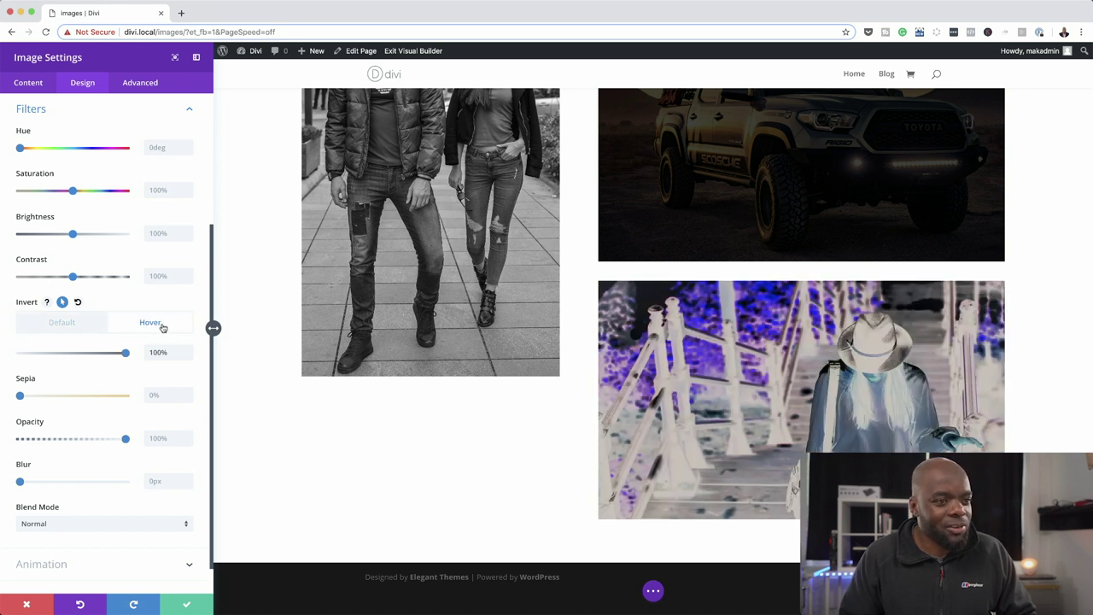
pyautogui.click(189, 604)
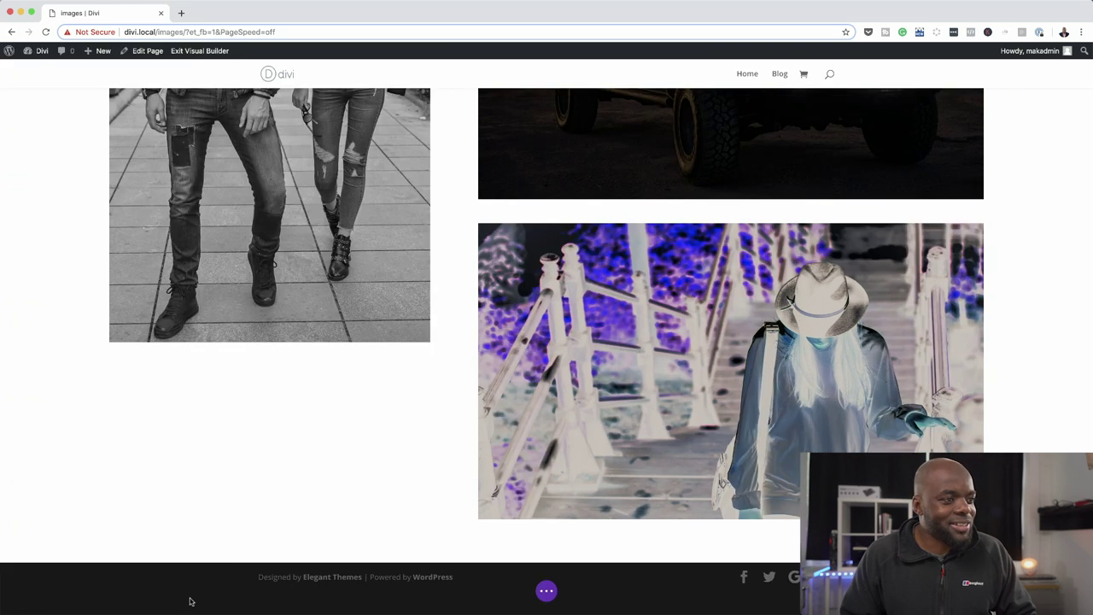
# Scroll through the live Images page to test the hover filters on the three photos.
pyautogui.scroll(5, 276, 453)
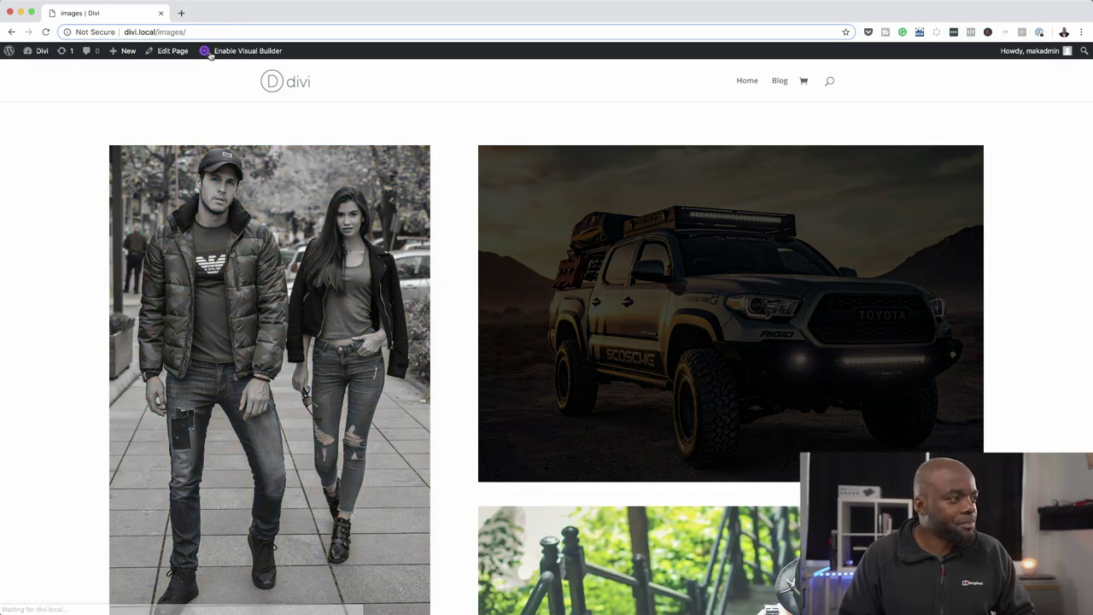
pyautogui.scroll(-2, 27, 342)
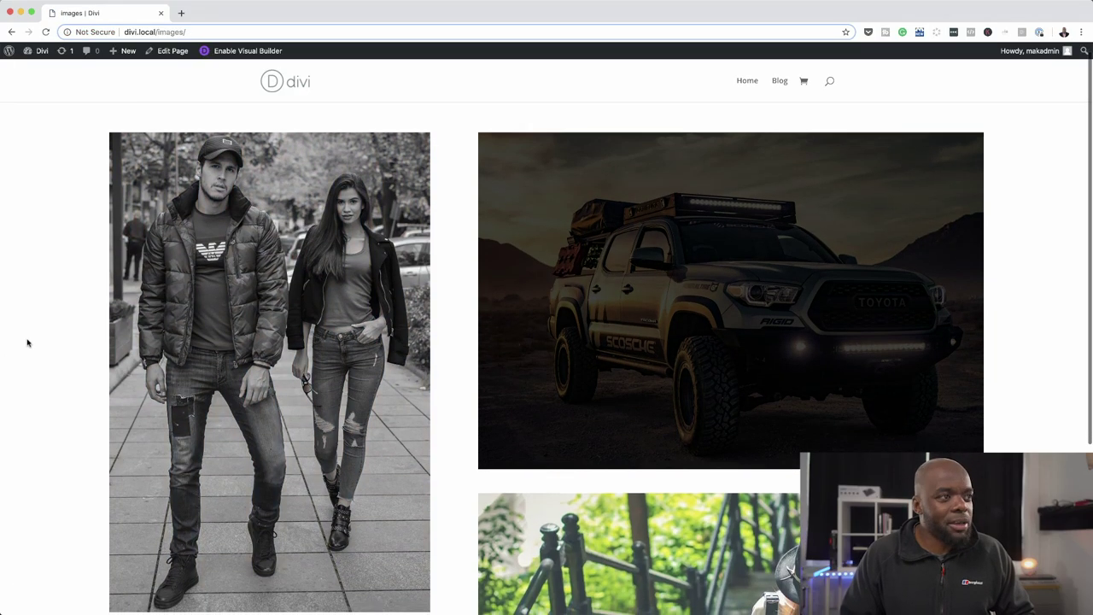
pyautogui.scroll(-1, 27, 342)
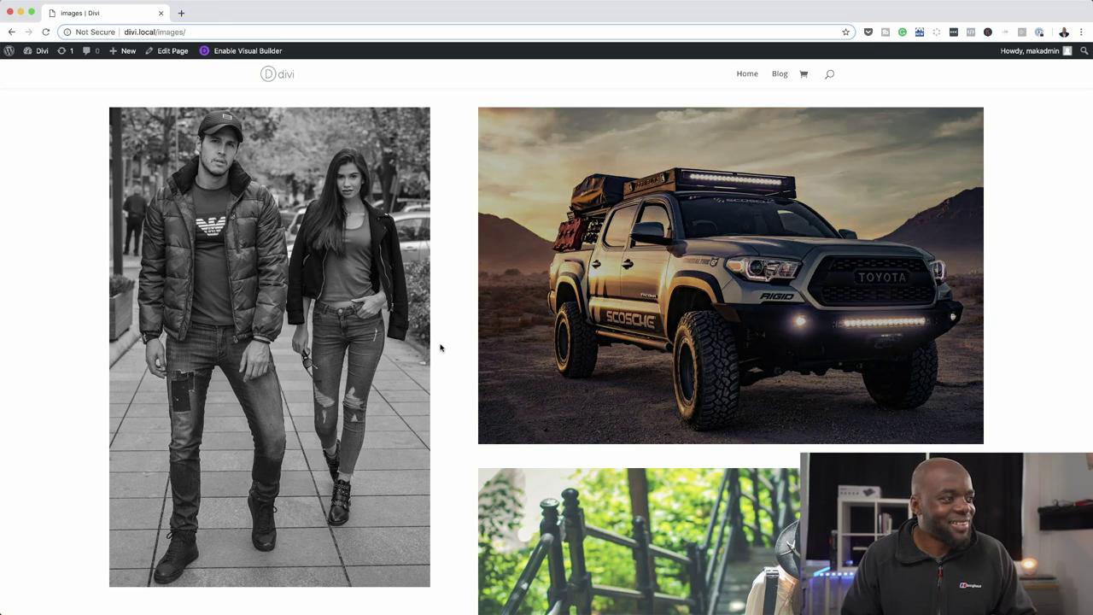
pyautogui.scroll(-5, 461, 442)
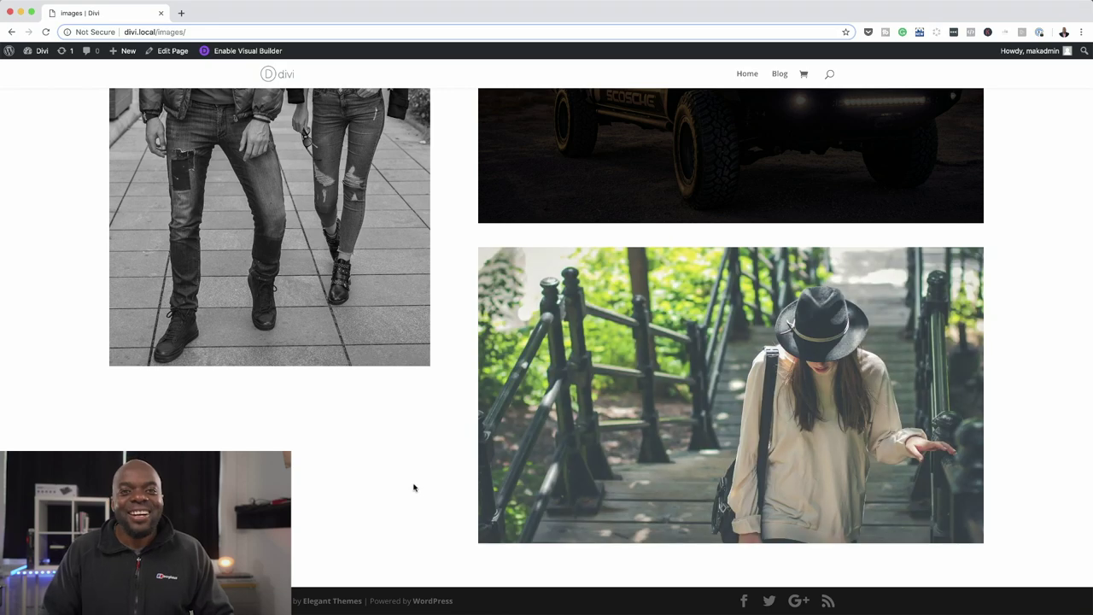
pyautogui.scroll(1, 413, 487)
pyautogui.scroll(3, 413, 488)
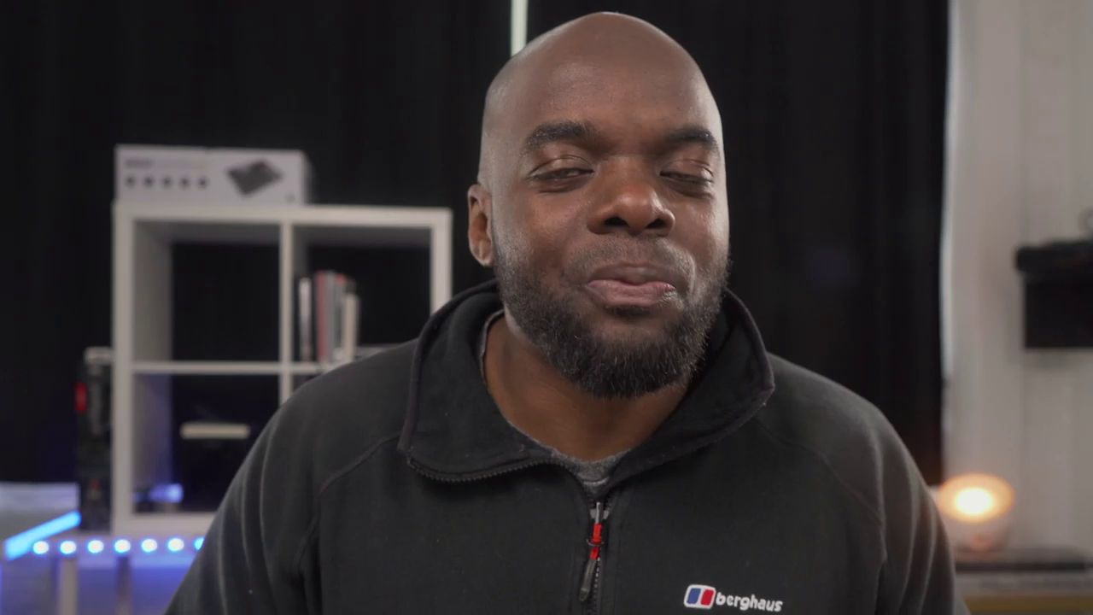